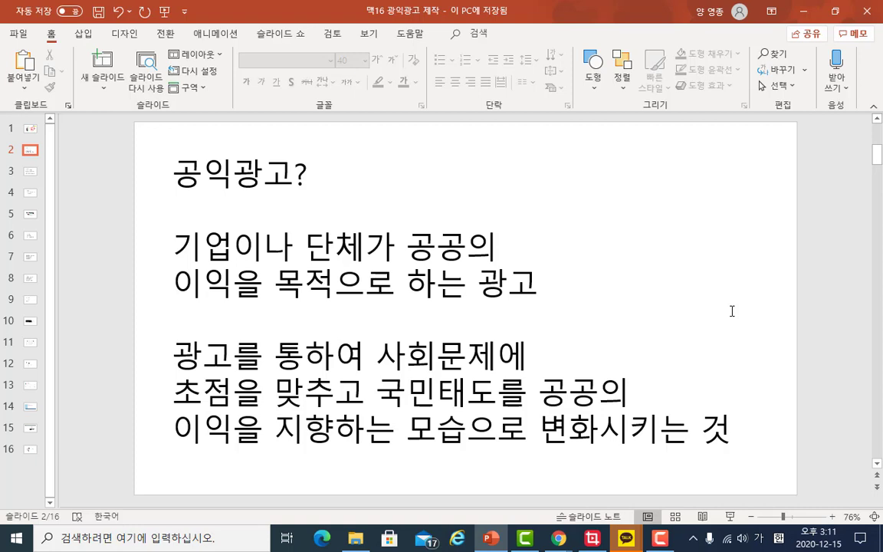
- Page through the presentation slides from slide 2 to slide 5
scroll(732, 310, "down", 2)
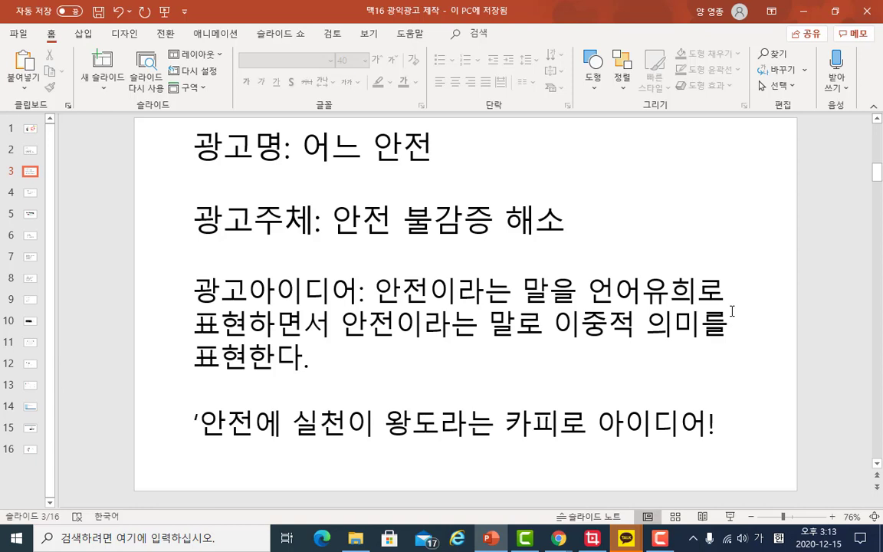
scroll(732, 312, "down", 1)
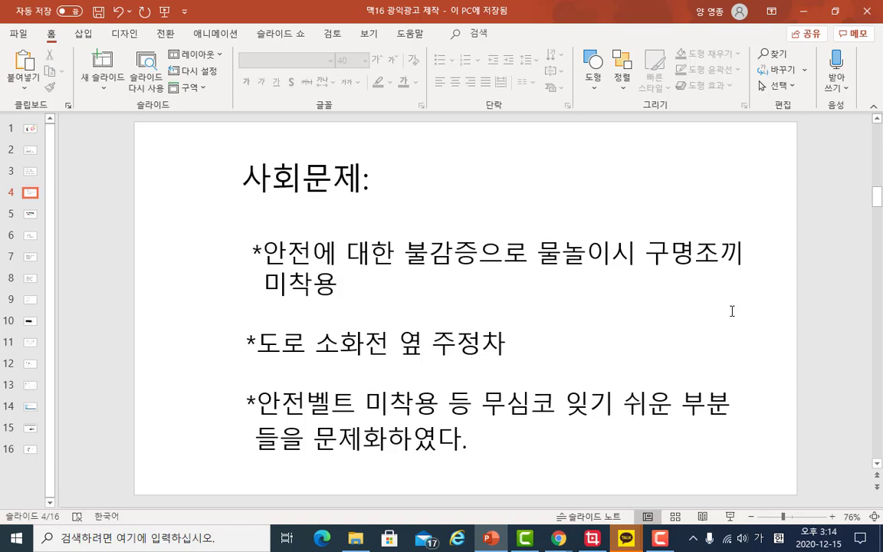
scroll(732, 311, "down", 2)
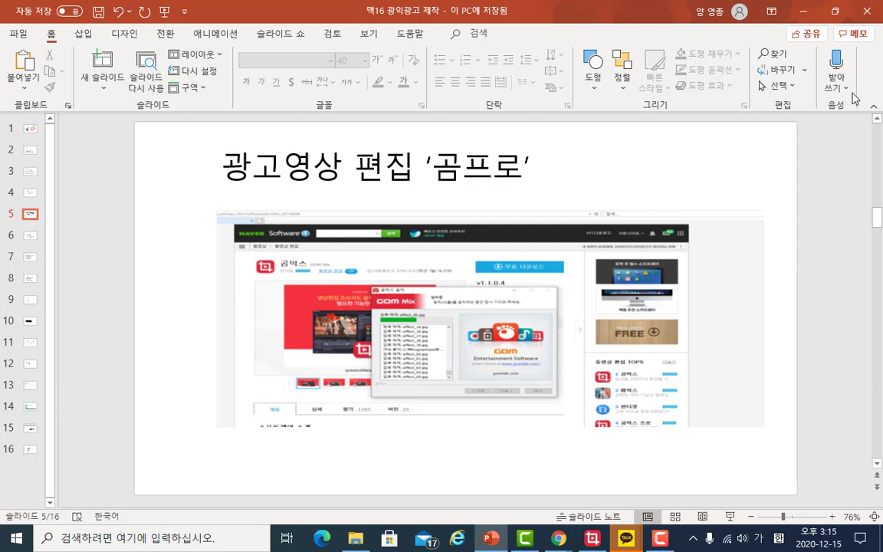
- Switch to the Chrome new tab and search Google for 곰믹스
left_click(803, 16)
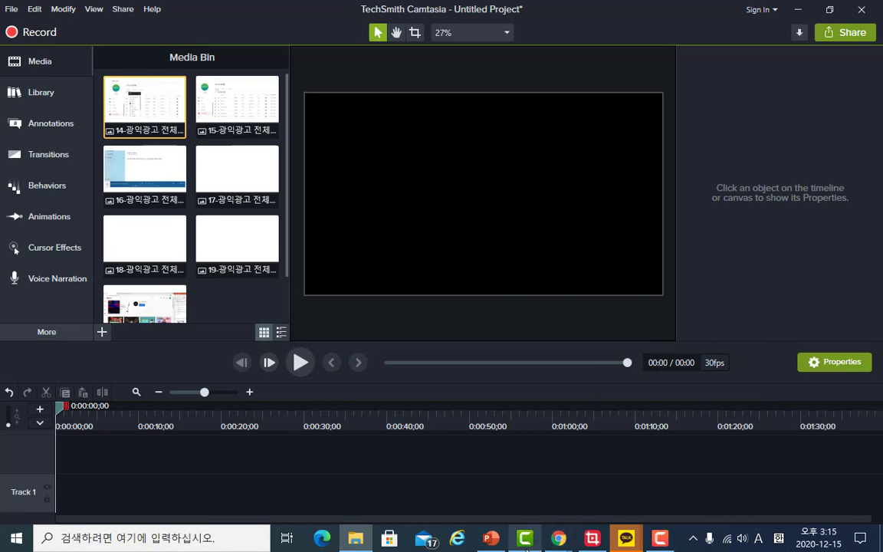
mouse_move(558, 538)
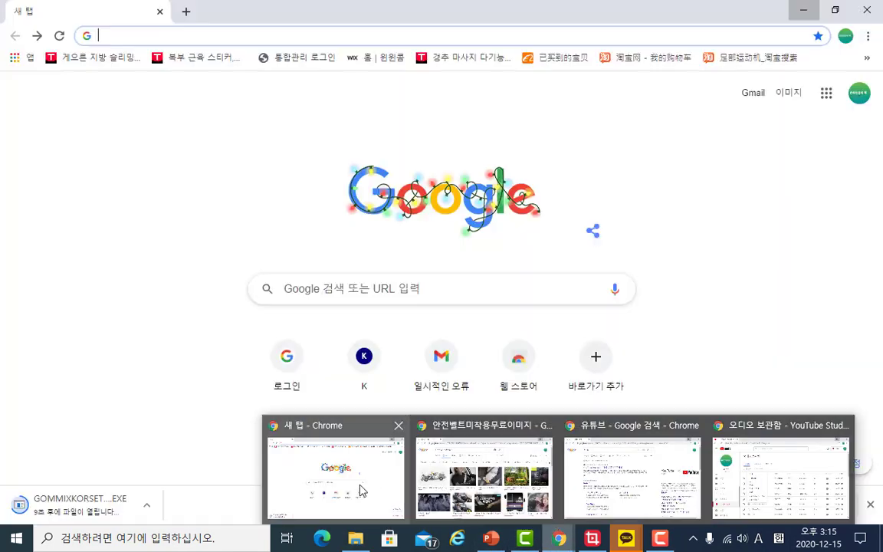
left_click(365, 490)
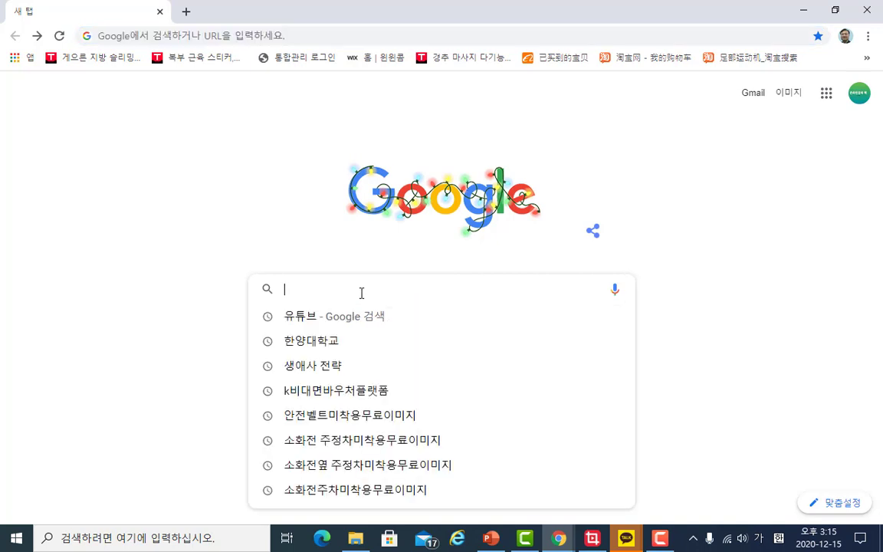
left_click(364, 291)
type("곰")
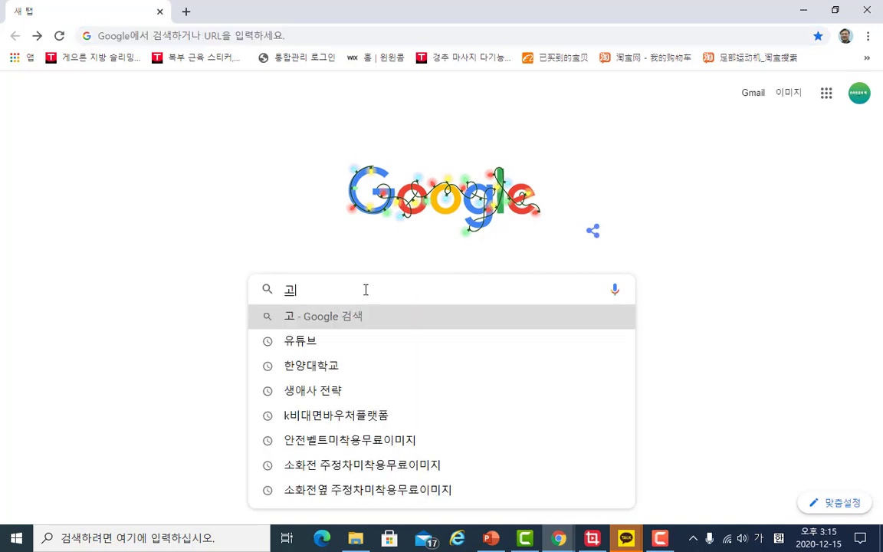
type("곰믹")
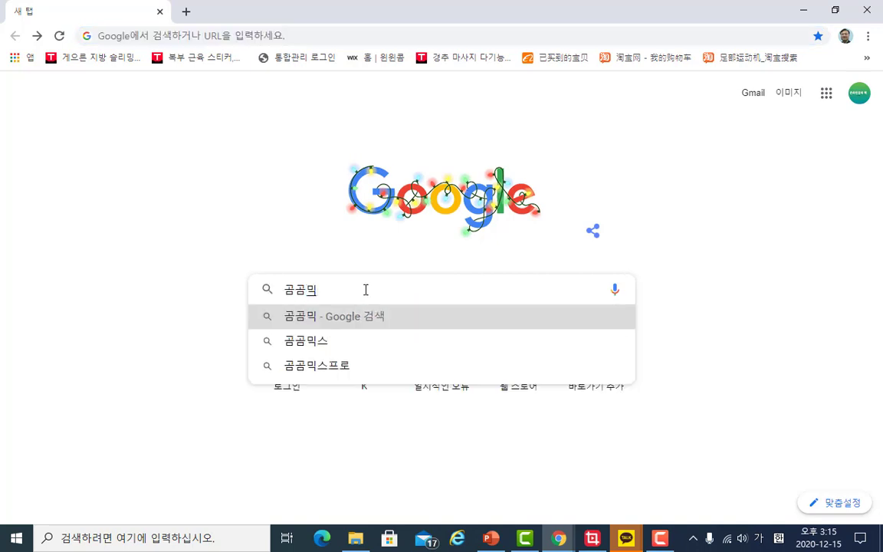
key("BackSpace")
key("BackSpace")
key("BackSpace")
key("BackSpace")
type("믹ㅅ")
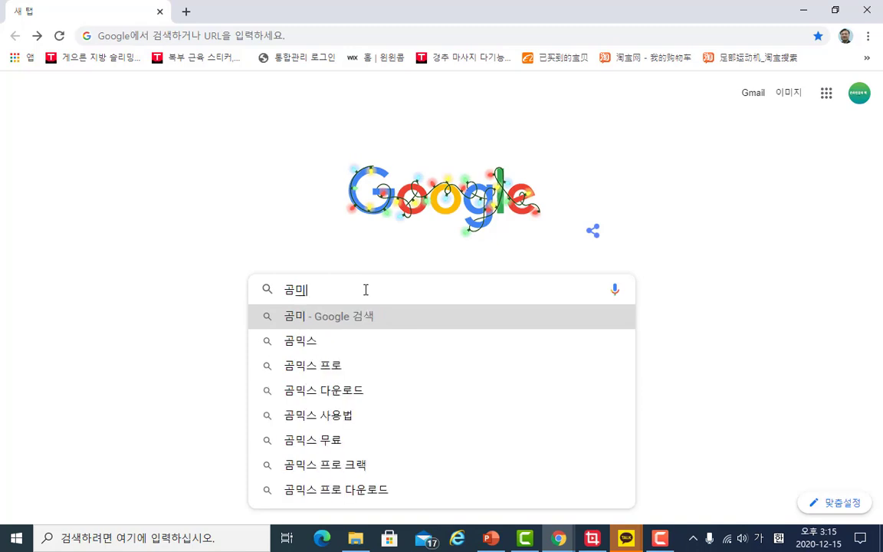
key("BackSpace")
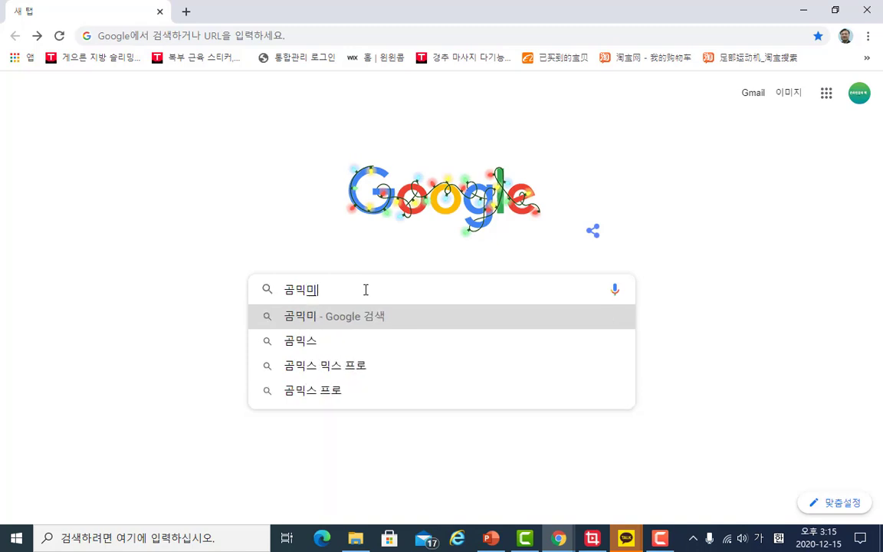
key("BackSpace")
key("BackSpace")
type("스")
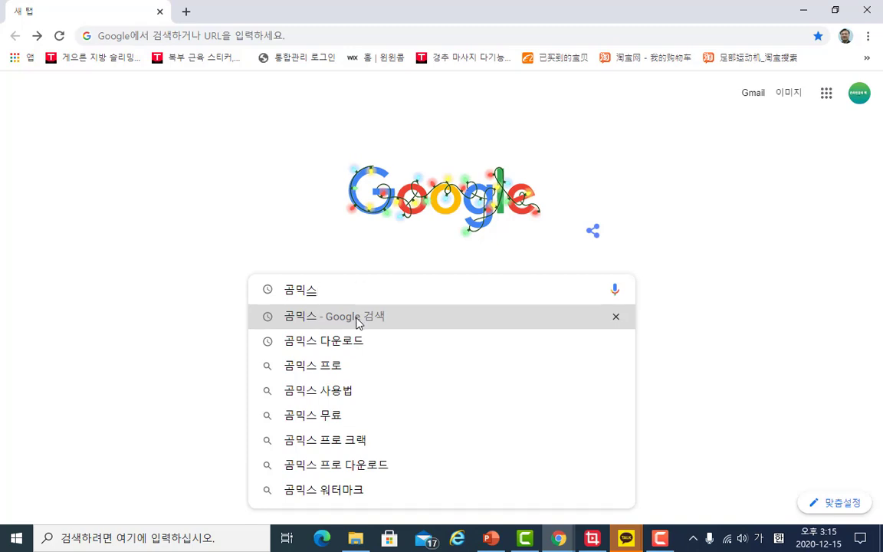
left_click(357, 321)
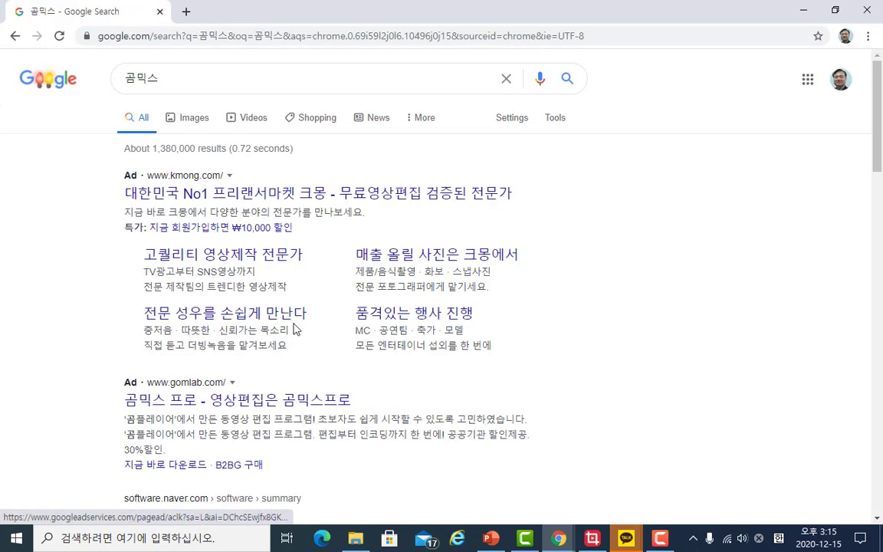
- Open the GOM Lab download page from the results and download the Windows installer of 곰믹스
scroll(276, 346, "down", 5)
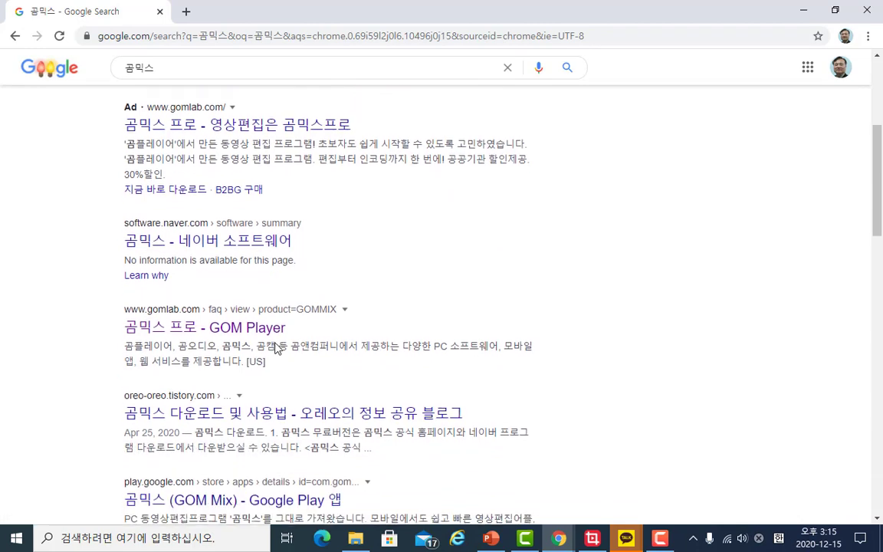
left_click(236, 314)
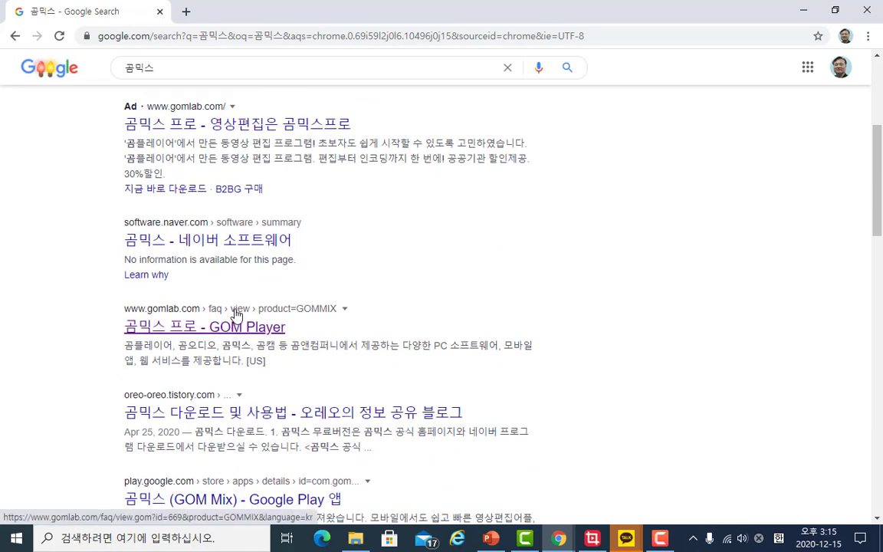
left_click(236, 314)
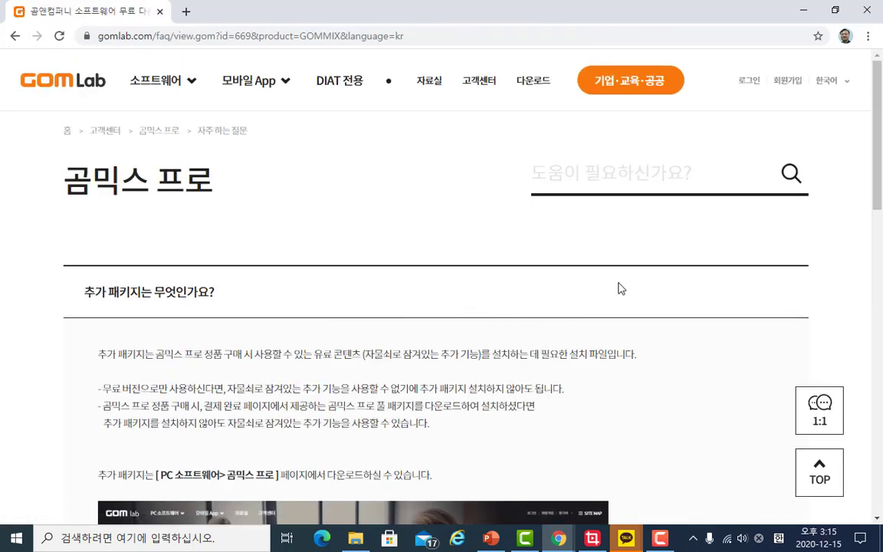
left_click(543, 85)
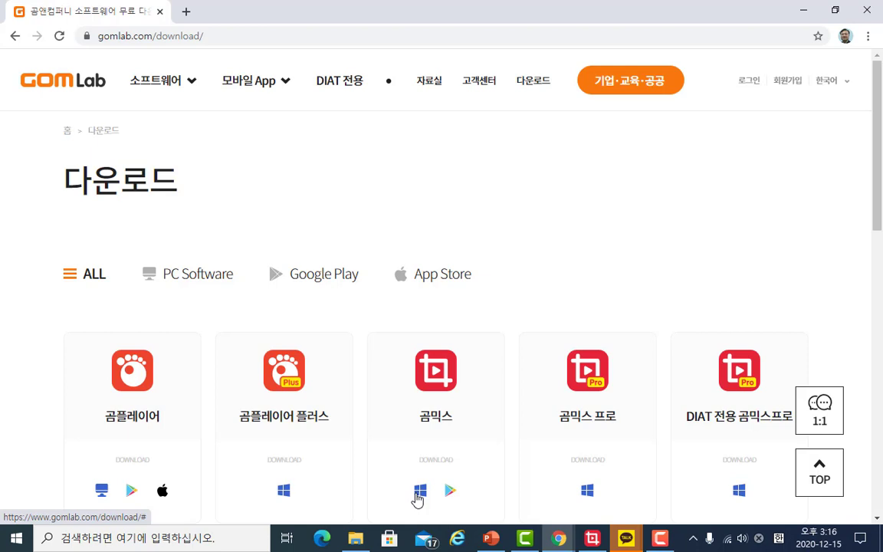
left_click(419, 494)
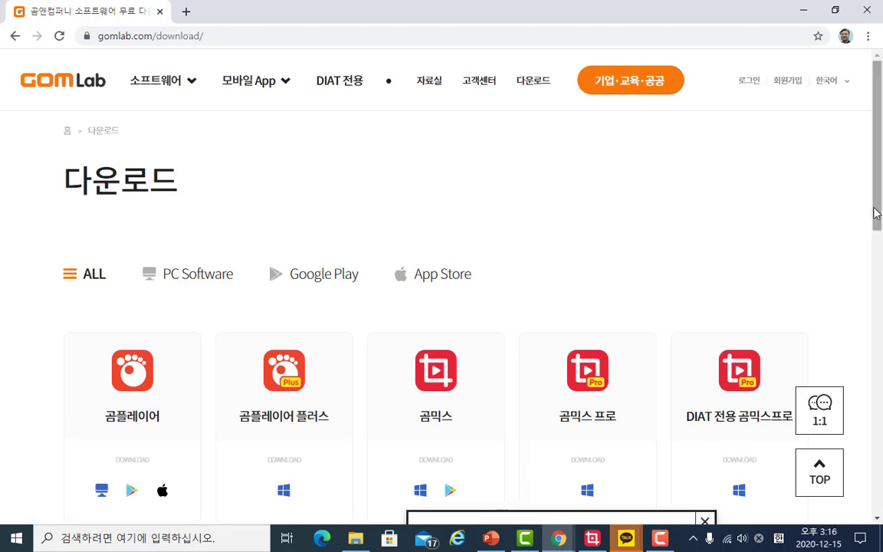
scroll(873, 246, "down", 1)
scroll(873, 247, "down", 2)
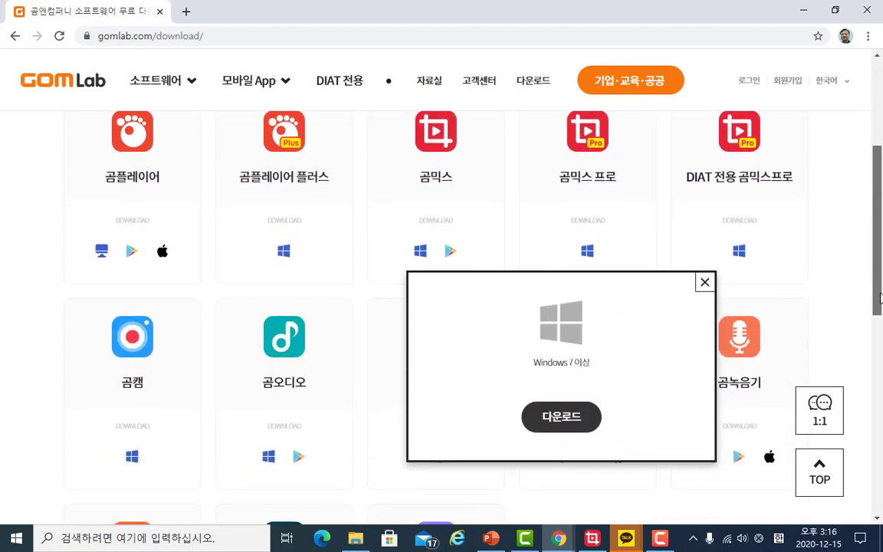
left_click(554, 427)
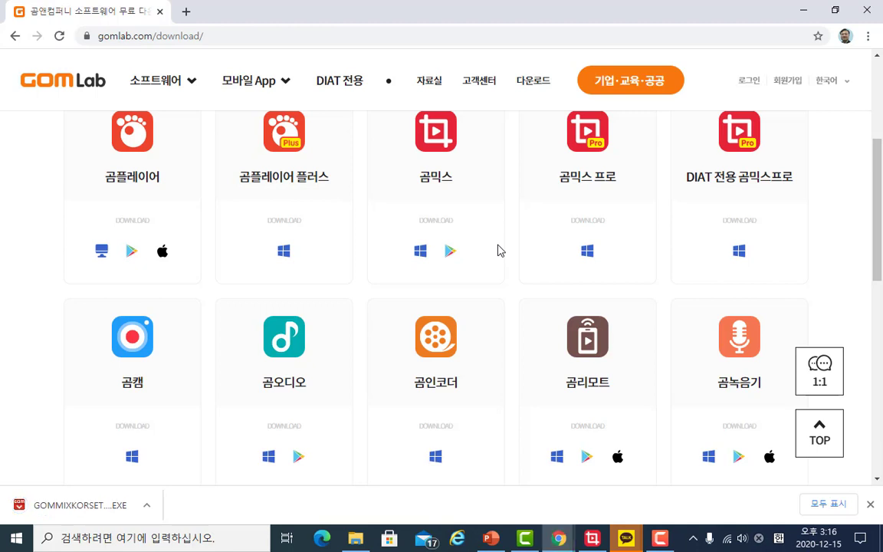
- Launch the downloaded 곰믹스 installer and minimize the open windows
left_click(147, 505)
left_click(183, 419)
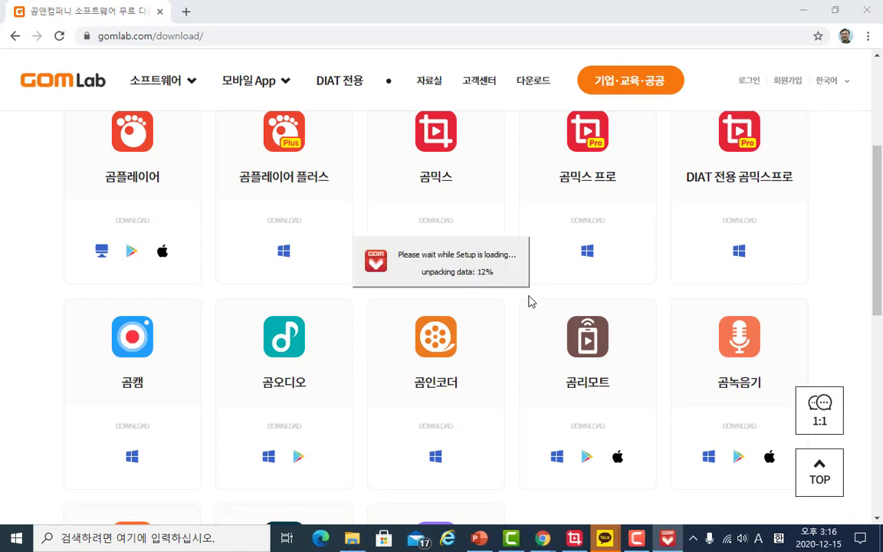
left_click(803, 12)
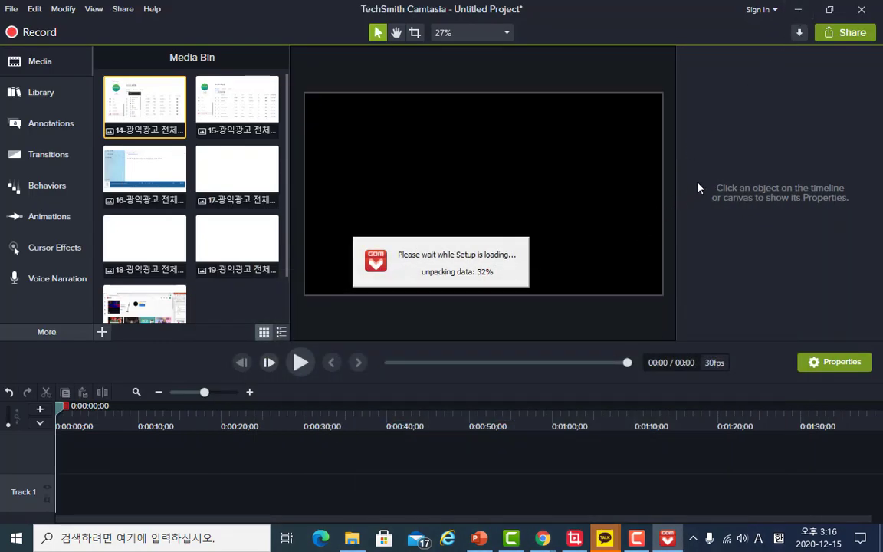
left_click(797, 11)
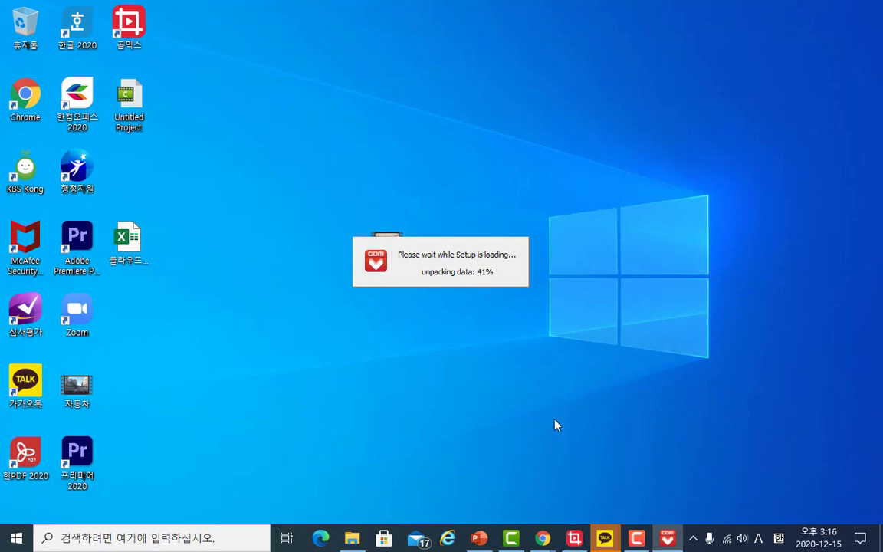
- Bring the presentation back and go to slide 6
left_click(479, 540)
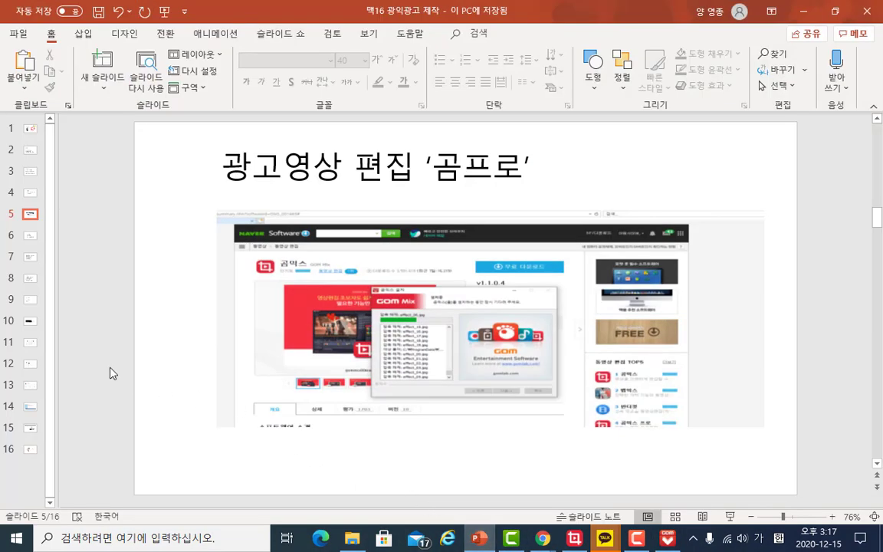
left_click(31, 238)
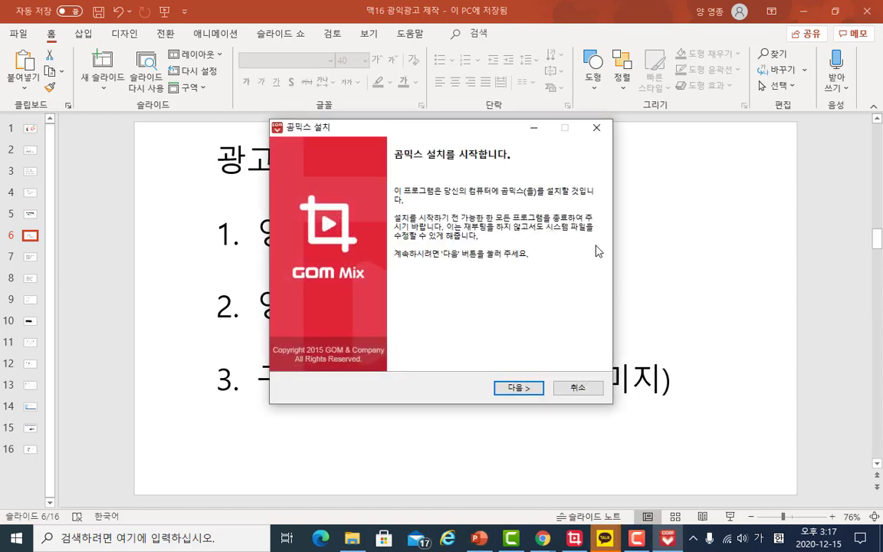
- Cancel the 곰믹스 setup and confirm quitting it
left_click(596, 129)
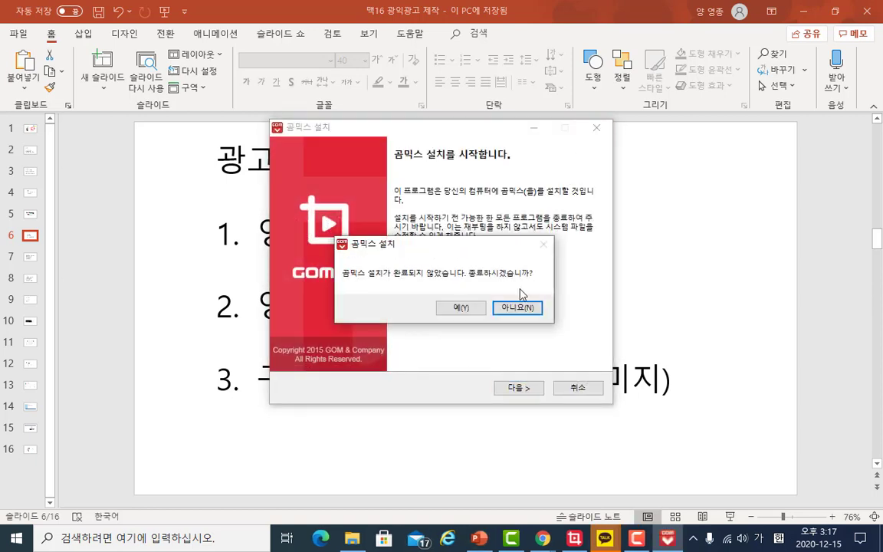
left_click(473, 310)
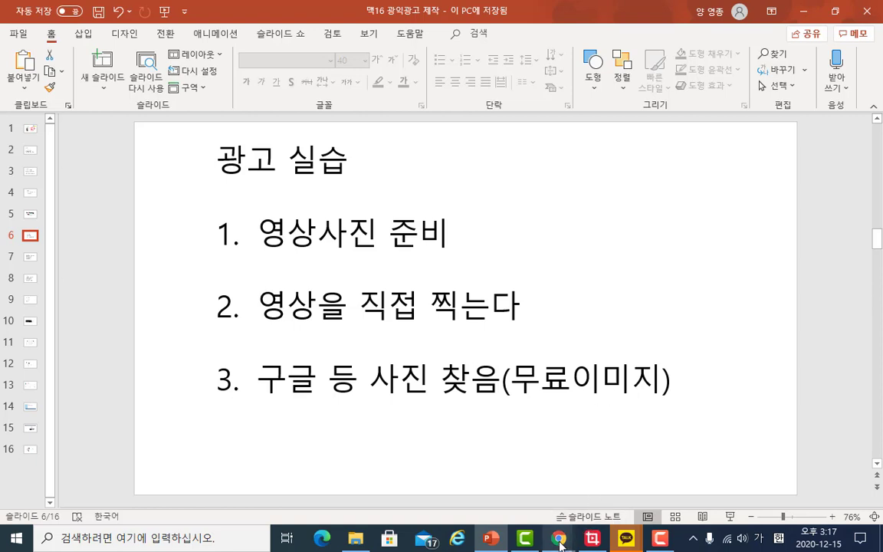
- Show the Google image results for 안전벨트미착용무료이미지 and open an image's context menu without choosing anything
mouse_move(560, 542)
mouse_move(618, 494)
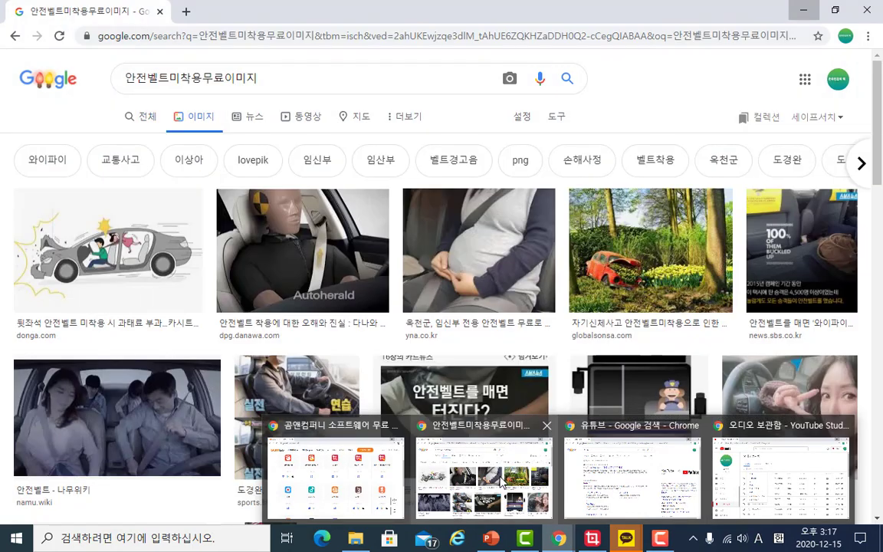
left_click(452, 435)
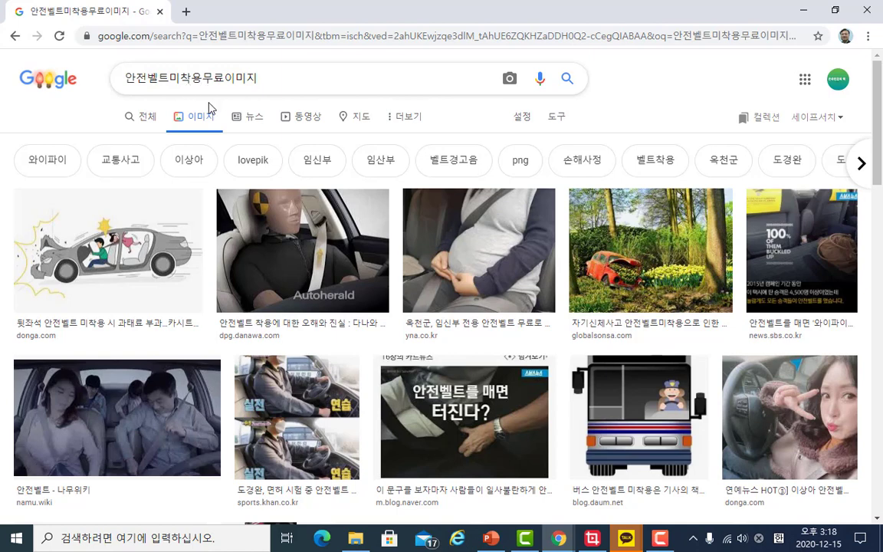
right_click(472, 278)
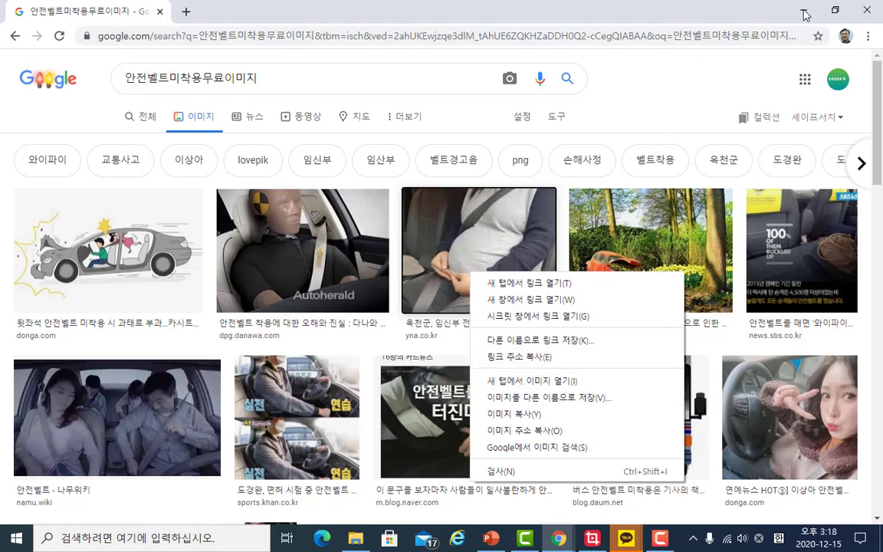
left_click(183, 97)
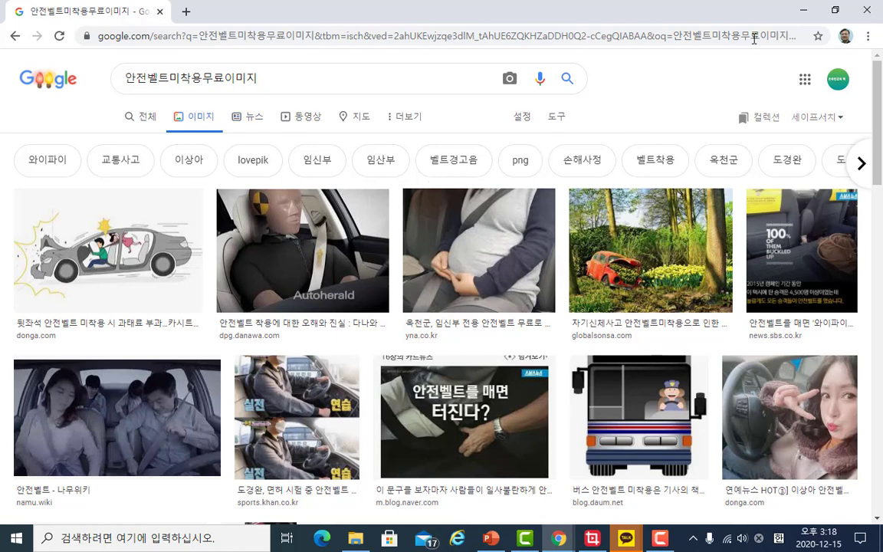
left_click(803, 11)
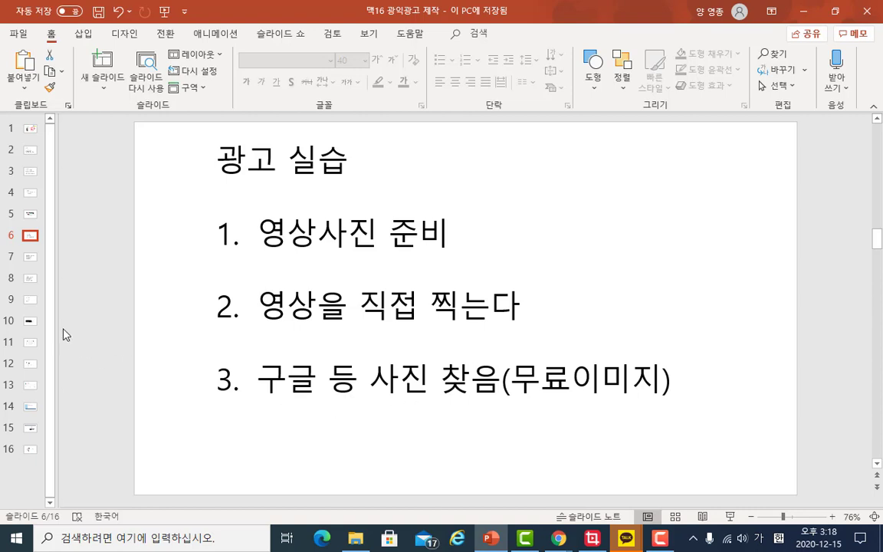
- Show slide 7, then minimize windows in turn to view the prepared photos and video
left_click(30, 258)
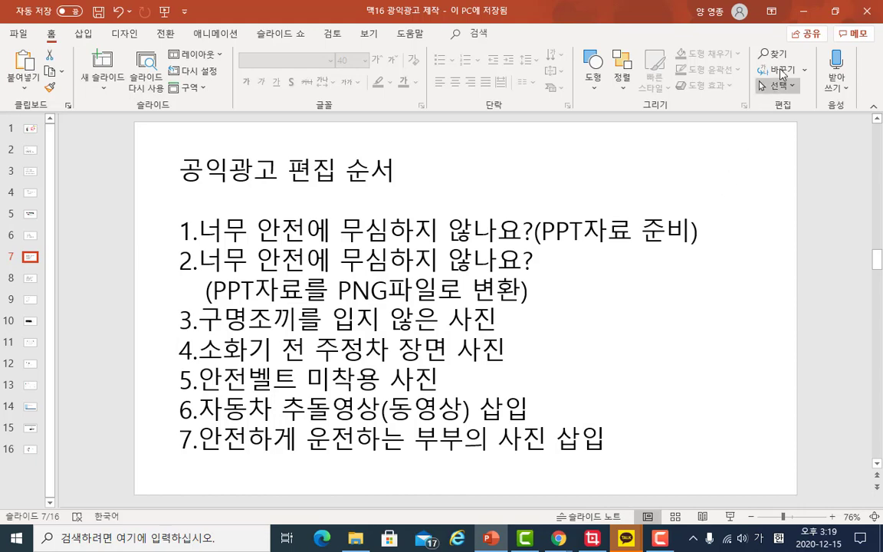
left_click(801, 13)
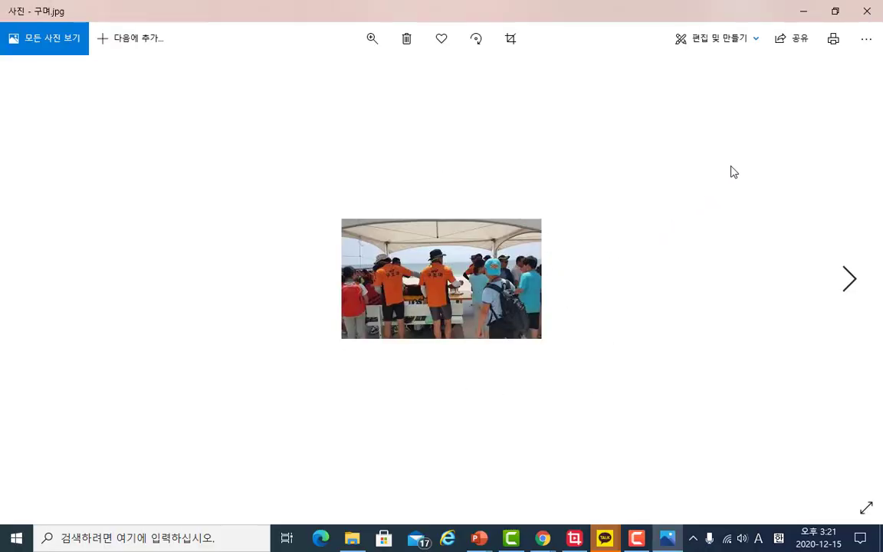
left_click(804, 13)
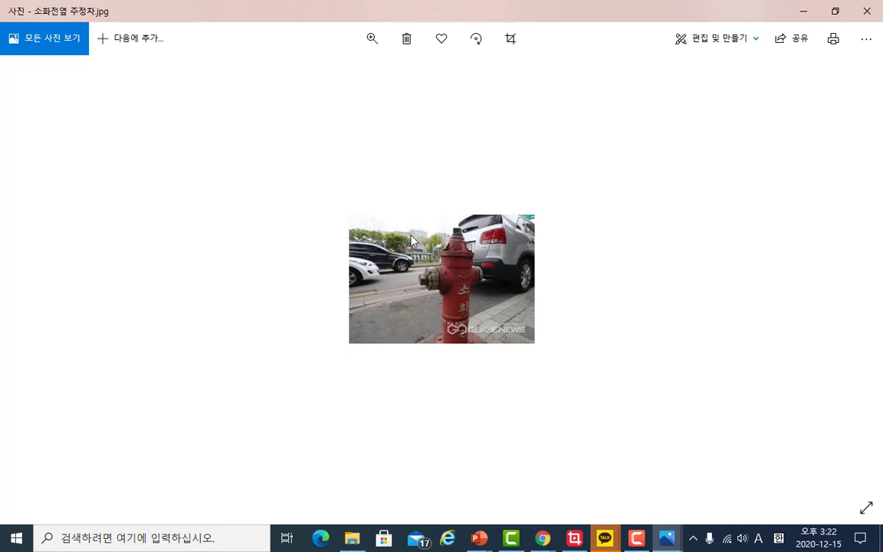
left_click(803, 12)
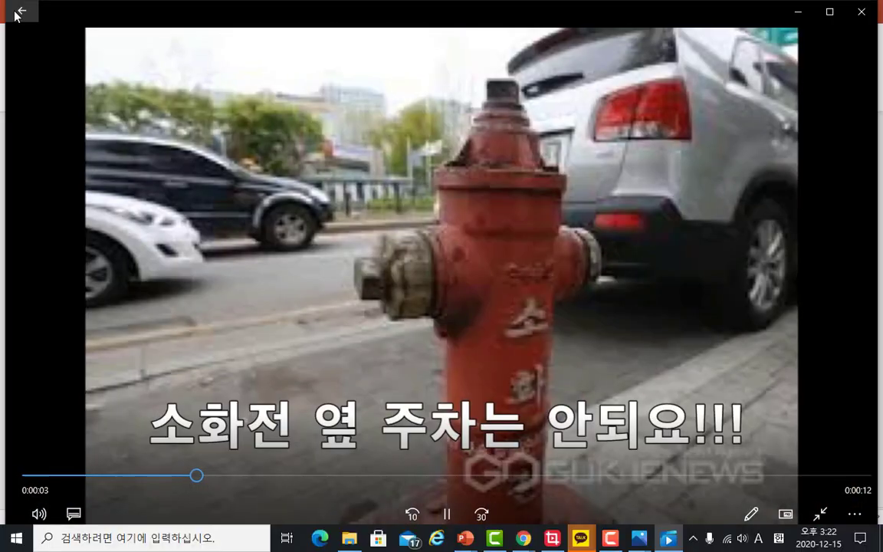
- Close the video player and minimize the open windows to reach the desktop
left_click(19, 12)
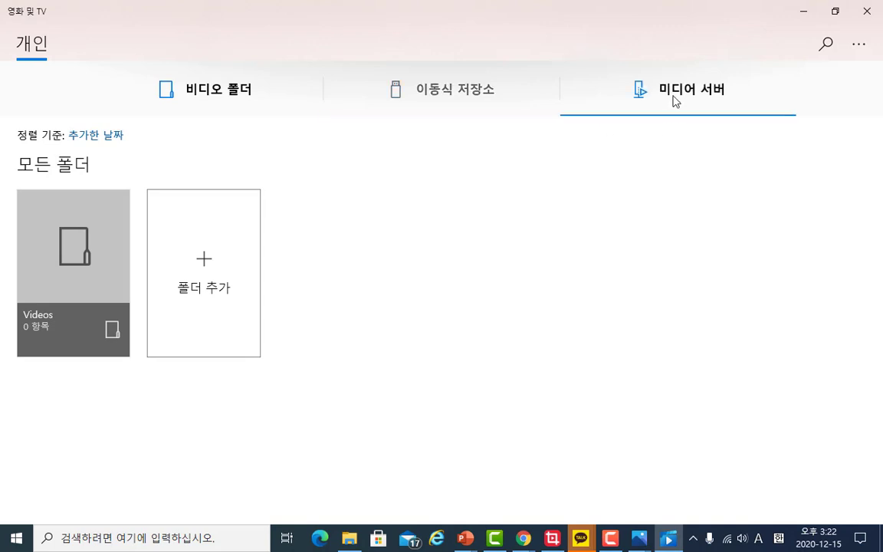
left_click(803, 11)
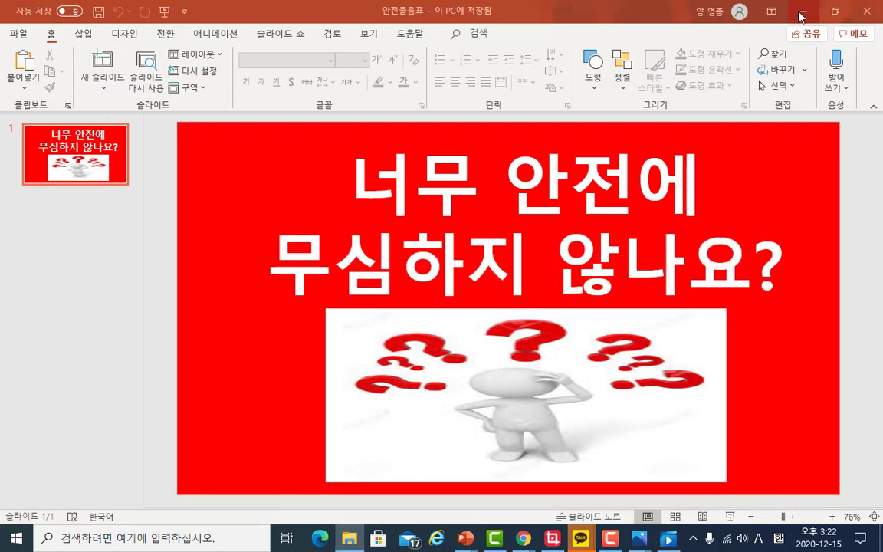
left_click(804, 12)
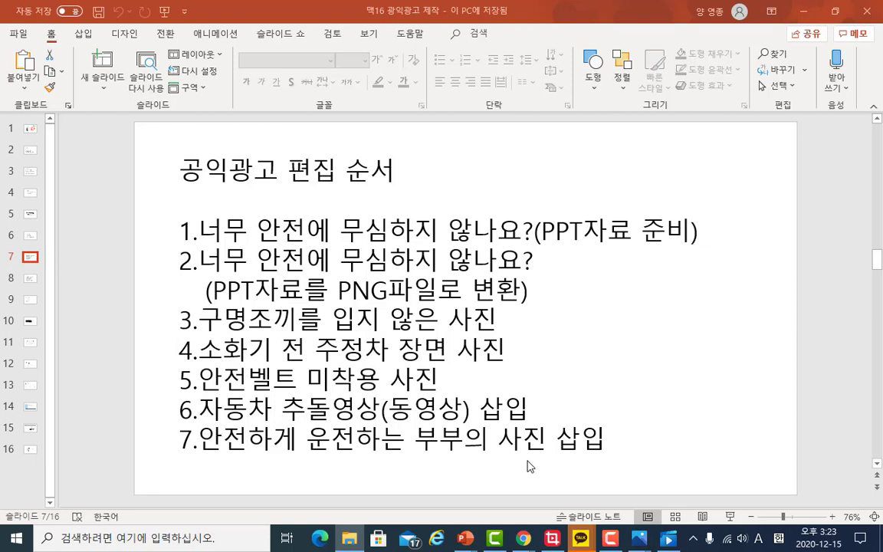
left_click(806, 17)
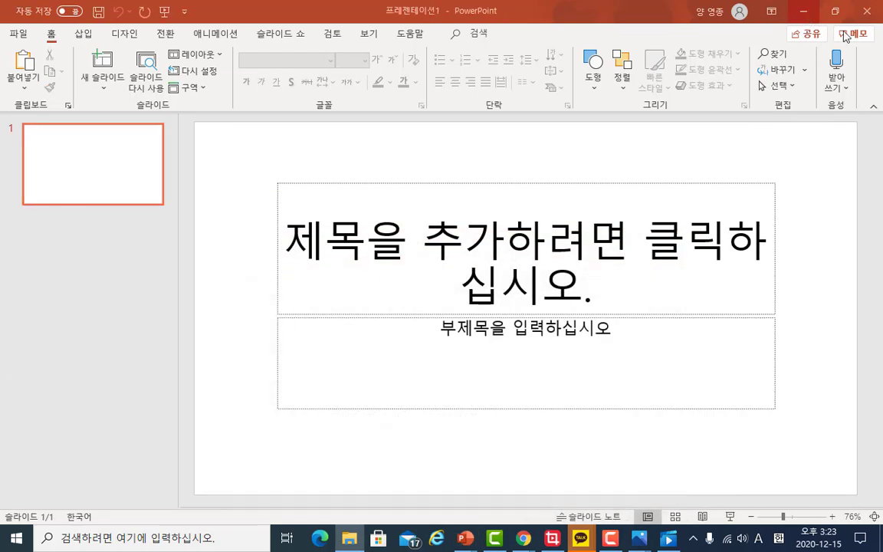
left_click(879, 16)
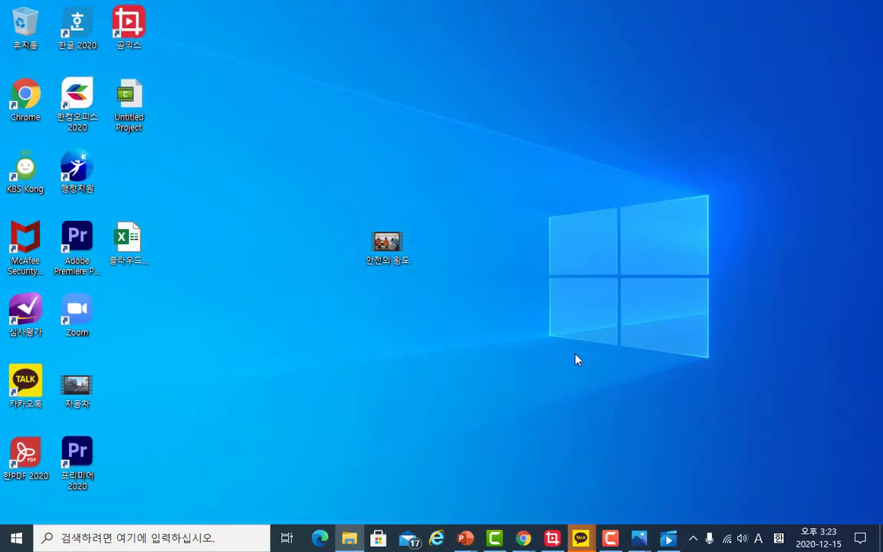
- Launch 곰믹스 from the desktop and close its two introductory pop-ups
double_click(125, 29)
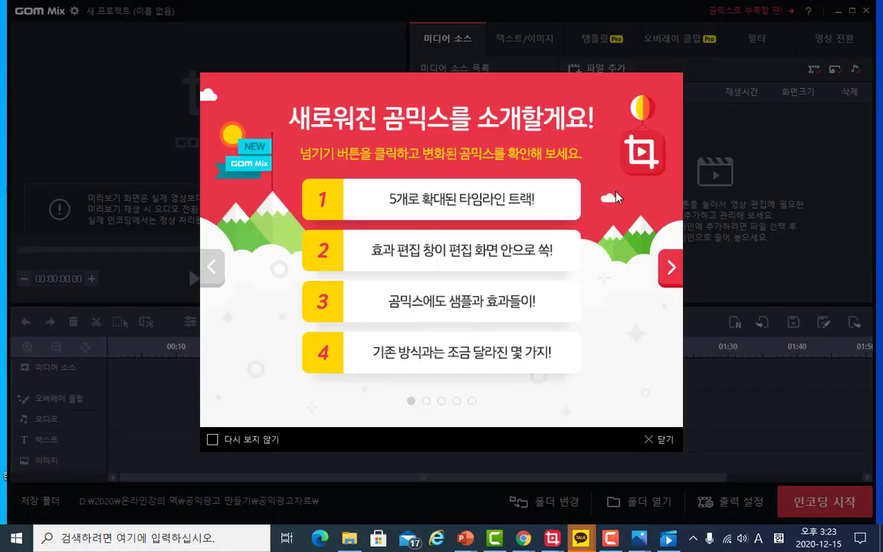
left_click(666, 444)
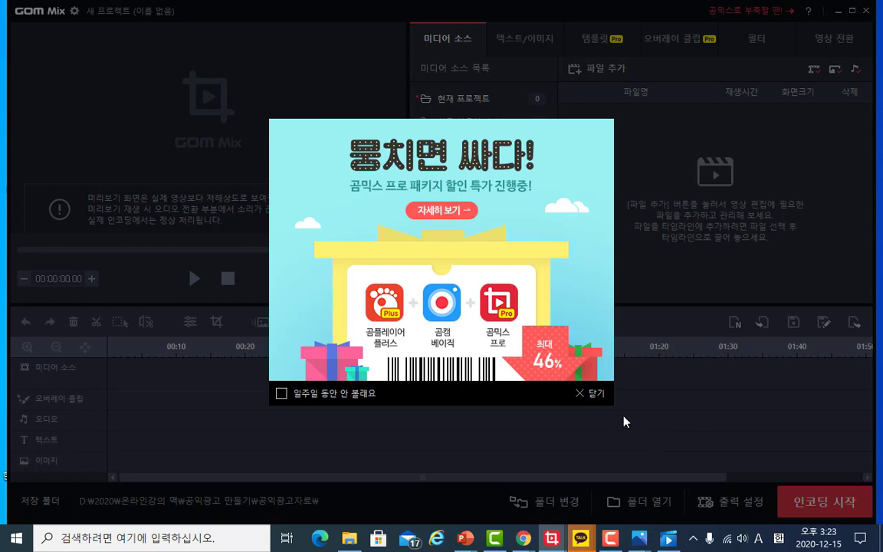
left_click(600, 397)
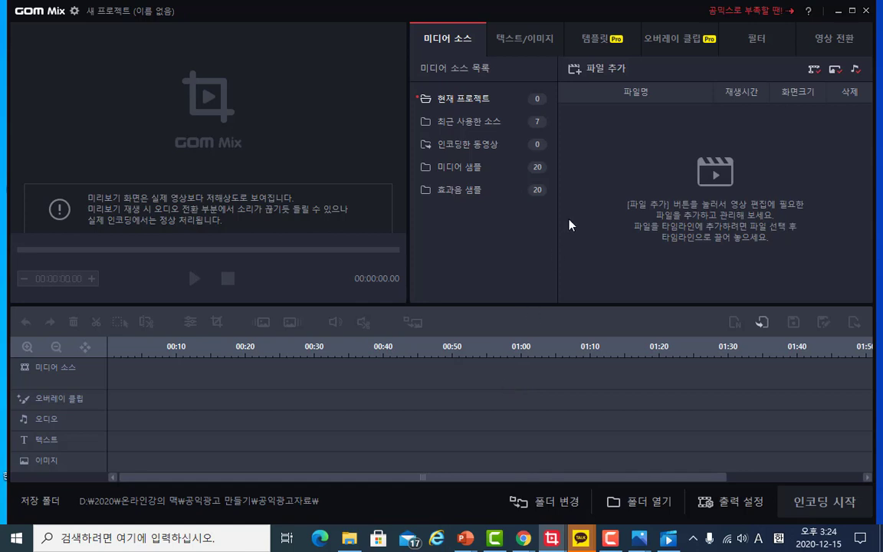
- Add the video 안전의 왕도 to the project's media sources
left_click(609, 74)
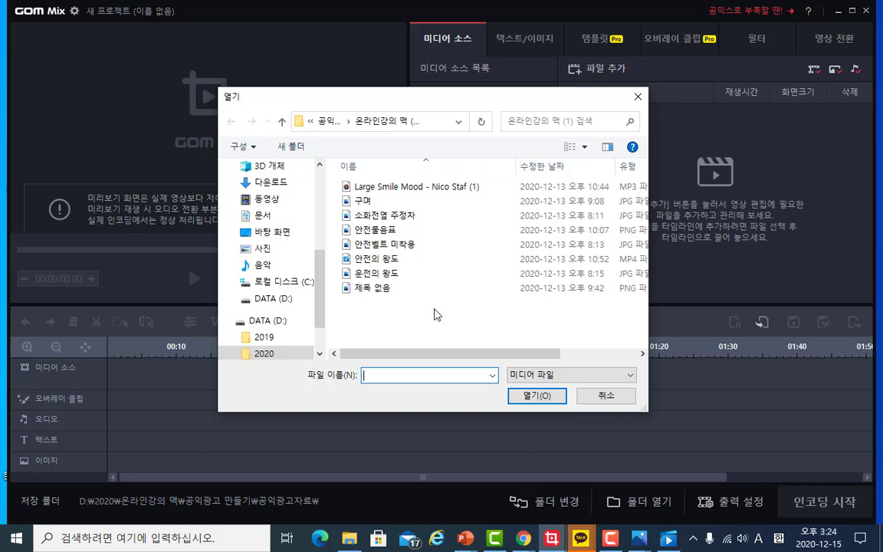
left_click(402, 259)
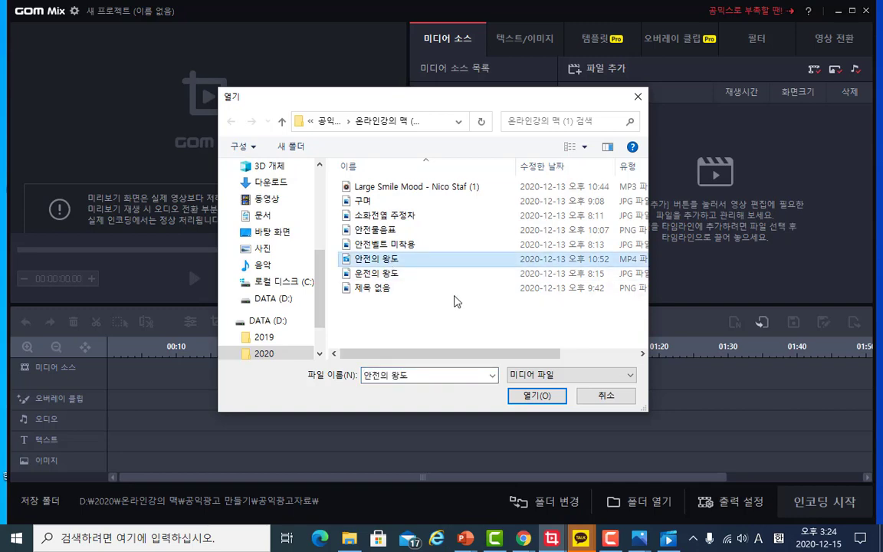
left_click(538, 396)
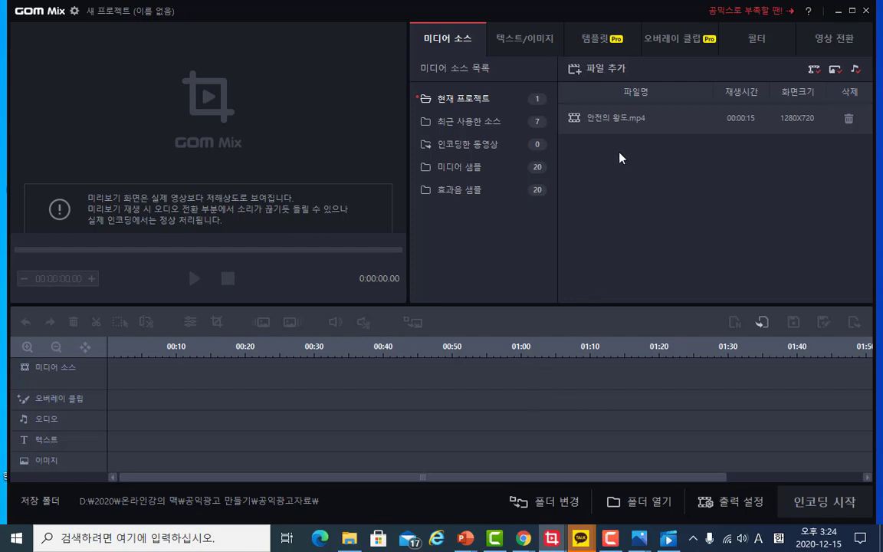
- Add the photo 구며 to the project's media sources
left_click(595, 74)
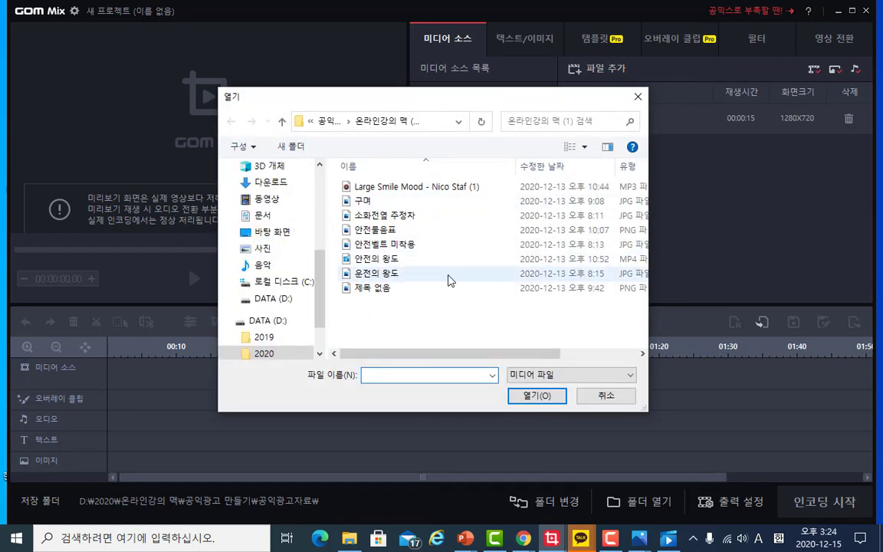
left_click(363, 201)
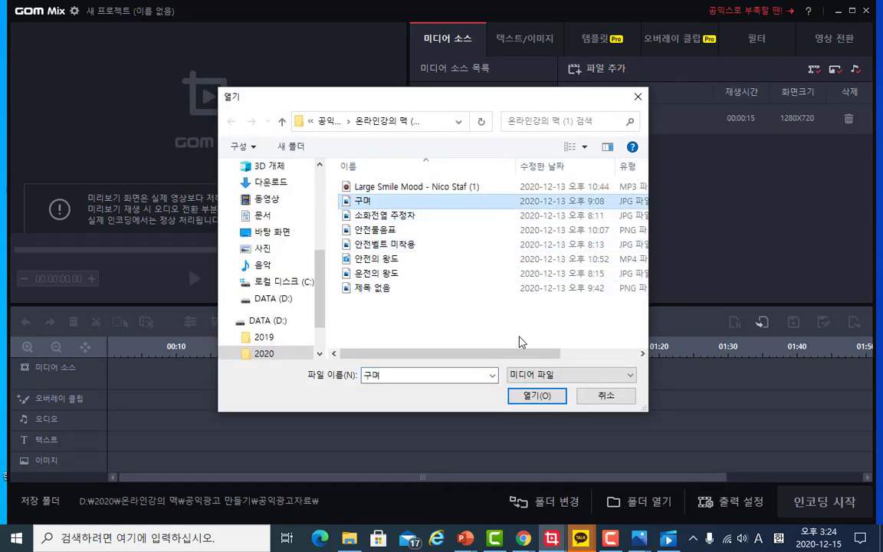
left_click(531, 397)
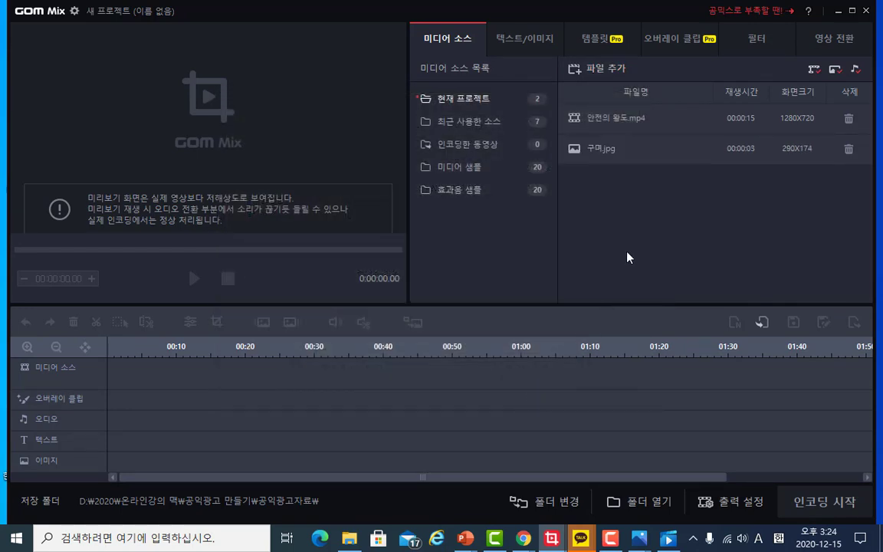
- Add the photo 소화전앞 주정차 to the project's media sources
left_click(598, 69)
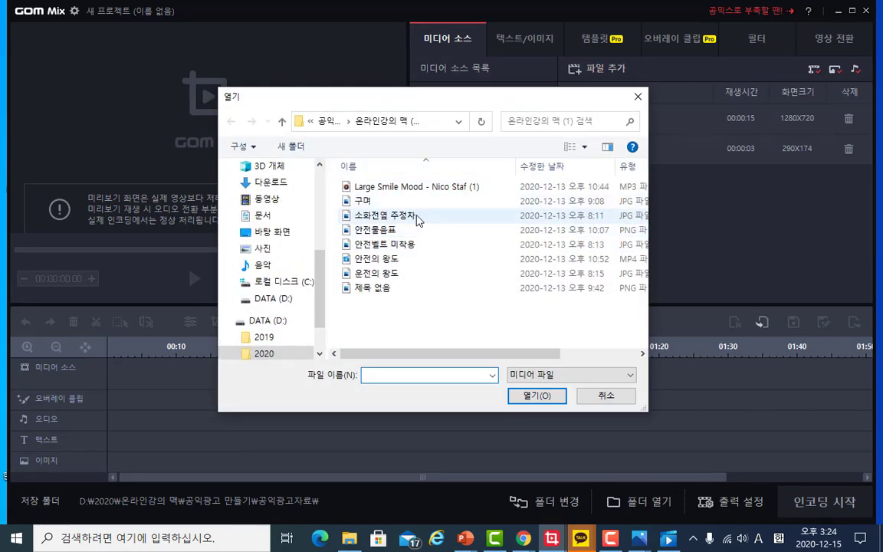
left_click(416, 216)
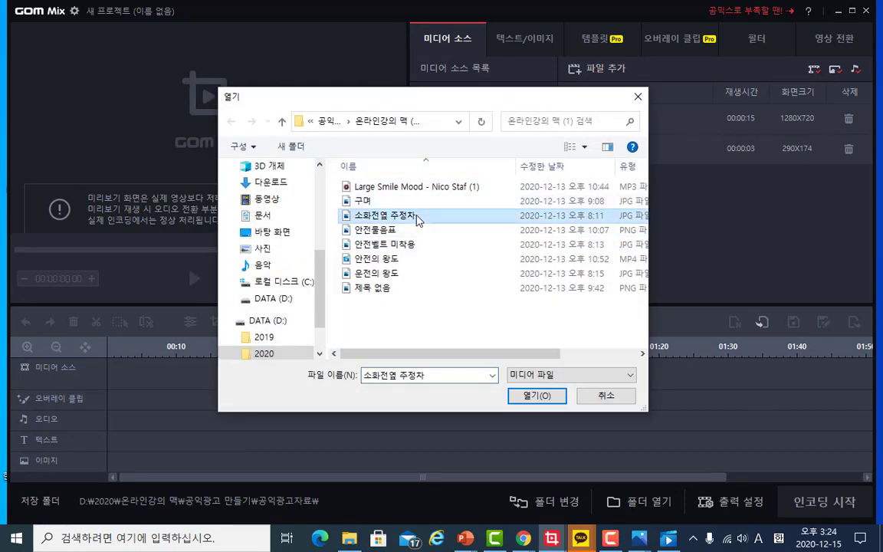
left_click(522, 395)
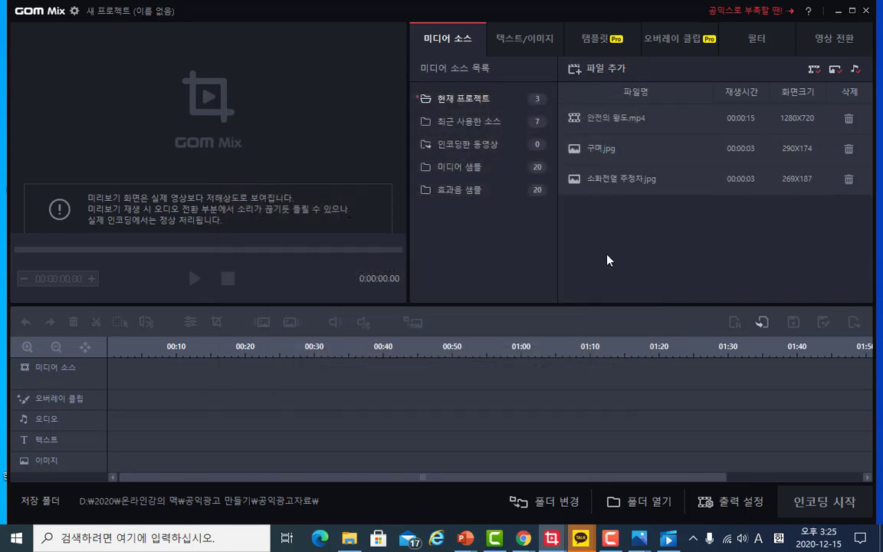
- Add the photo 안전벨트 미착용 to the project's media sources
left_click(589, 74)
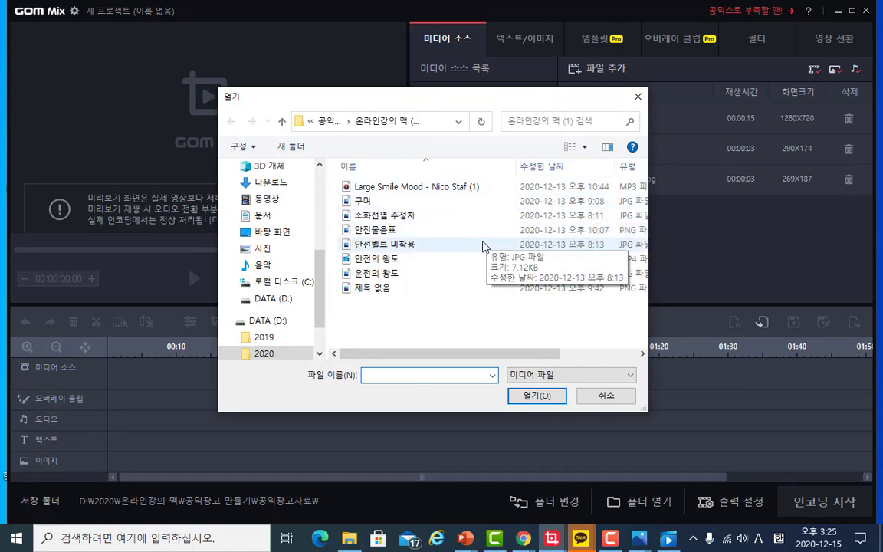
left_click(483, 246)
left_click(542, 395)
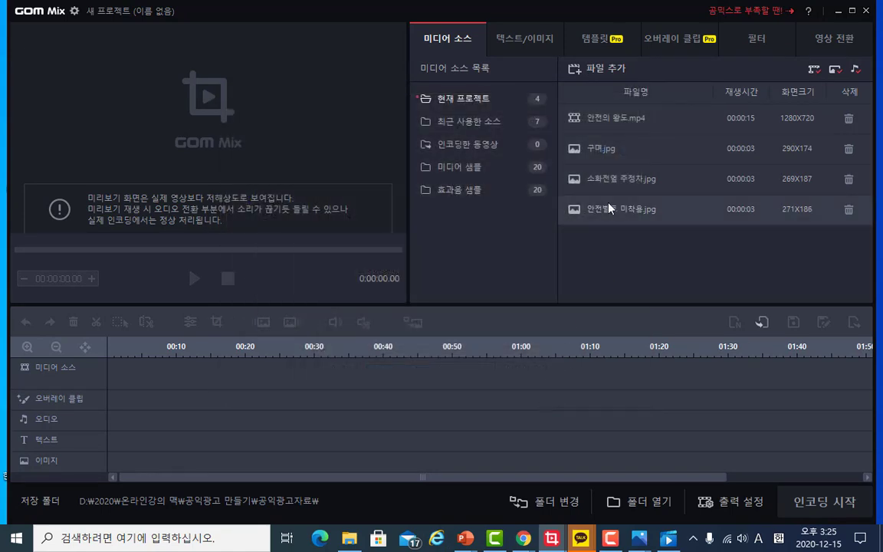
- Add the photo 운전의 왕도 to the project's media sources
left_click(589, 74)
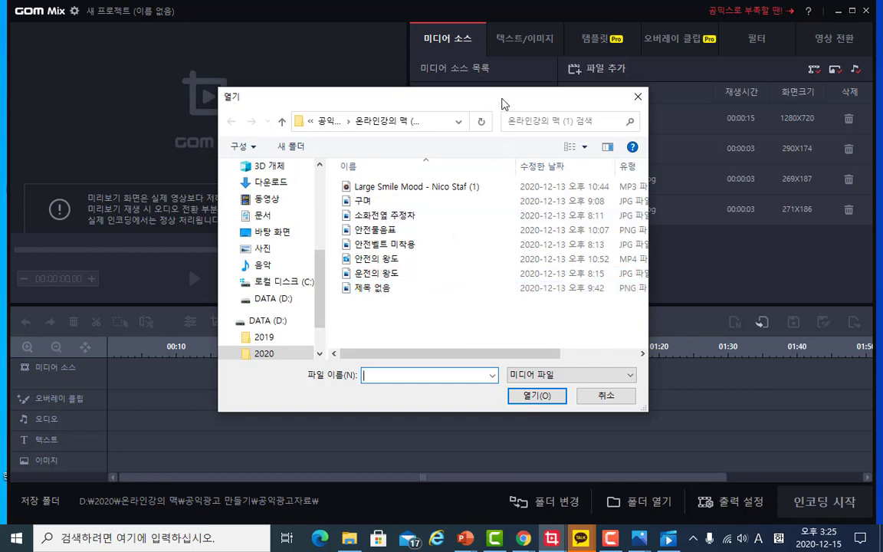
left_click_drag(503, 103, 399, 105)
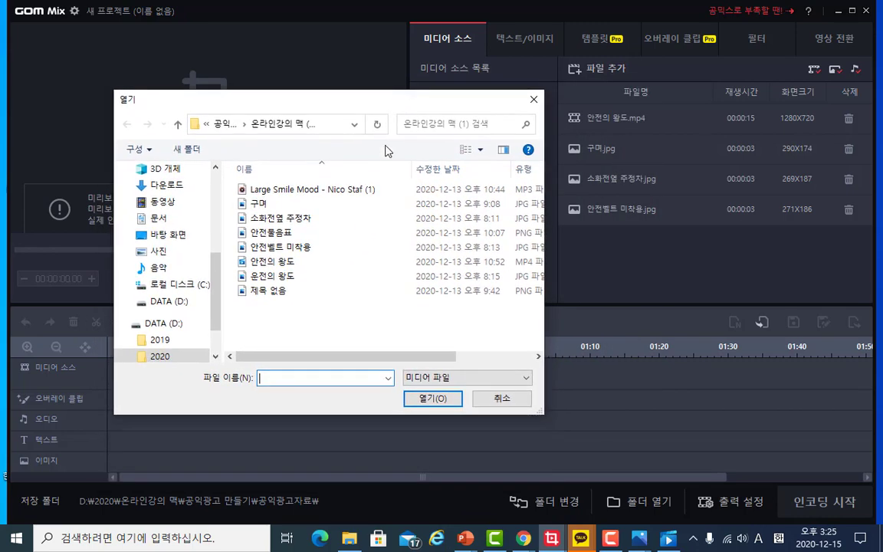
left_click(335, 278)
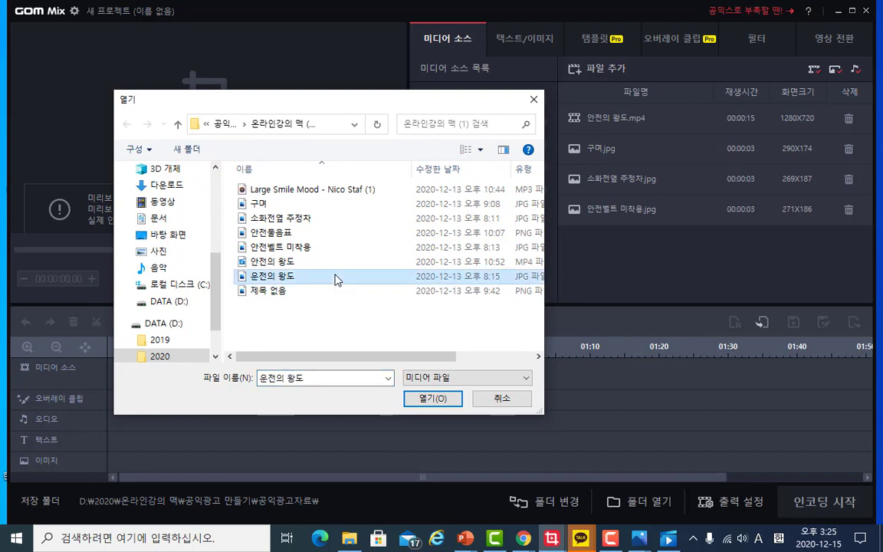
left_click(434, 399)
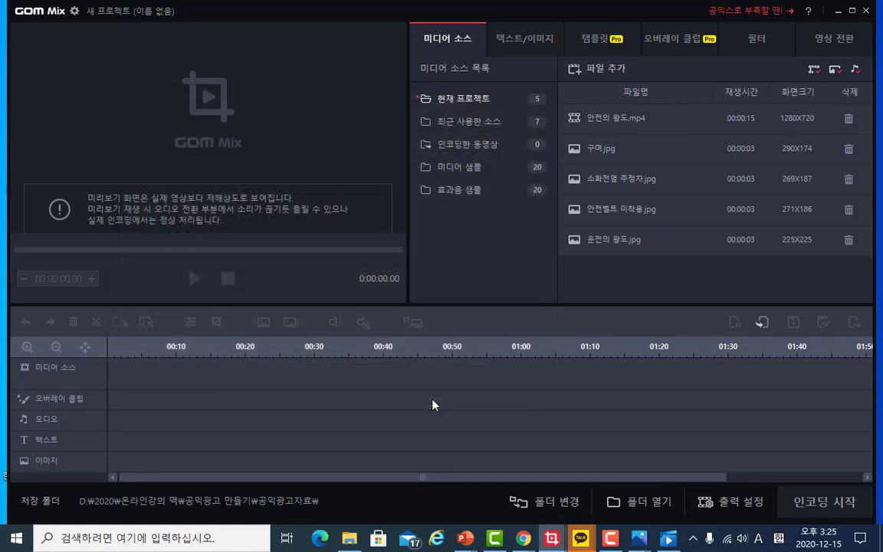
- Add the image 제목 없음.png to the project's media sources
left_click(589, 71)
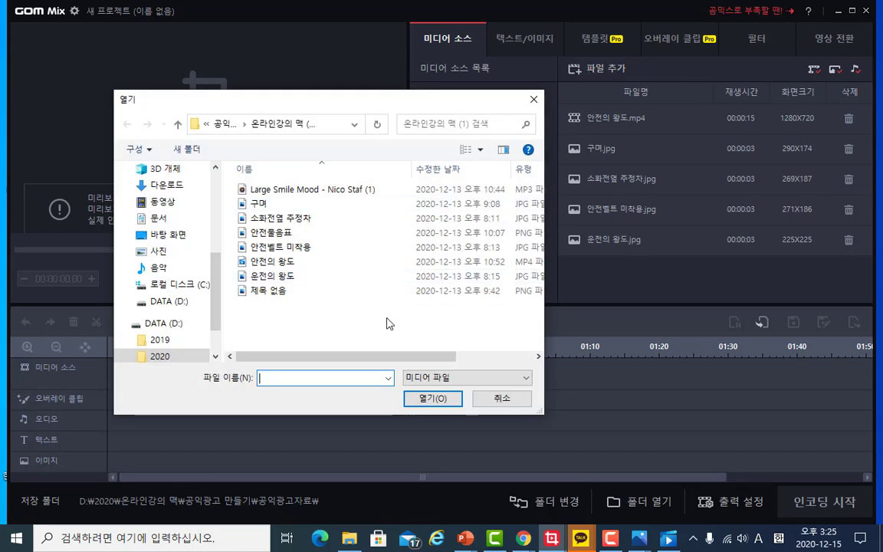
left_click(289, 293)
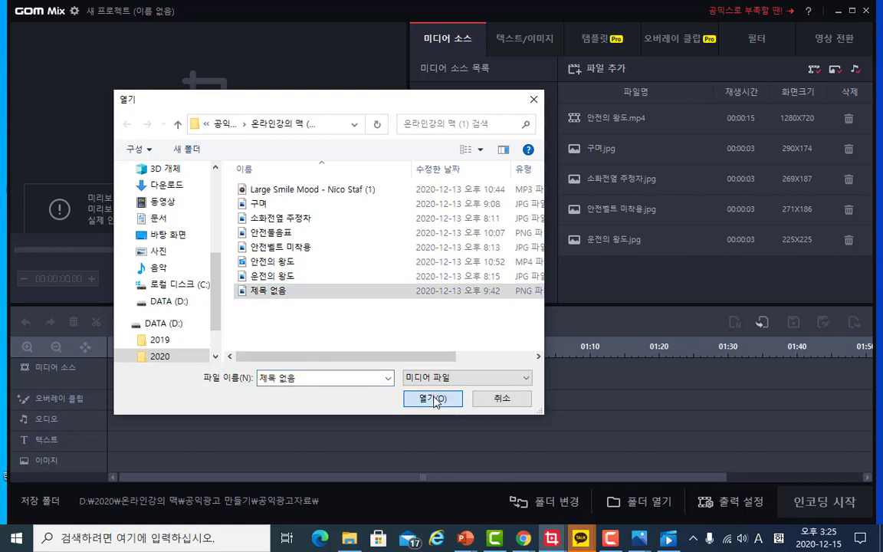
left_click(433, 399)
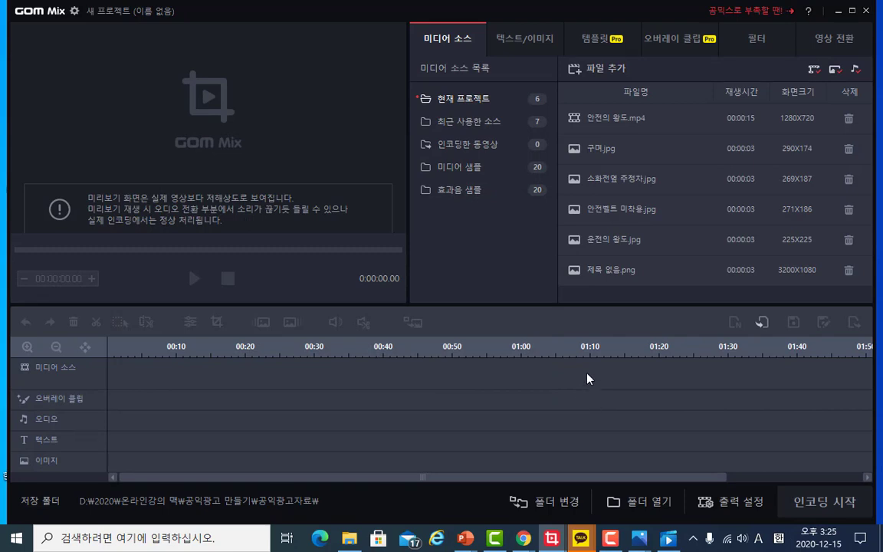
mouse_move(623, 269)
left_mouse_down()
mouse_move(592, 277)
mouse_move(606, 274)
left_mouse_up()
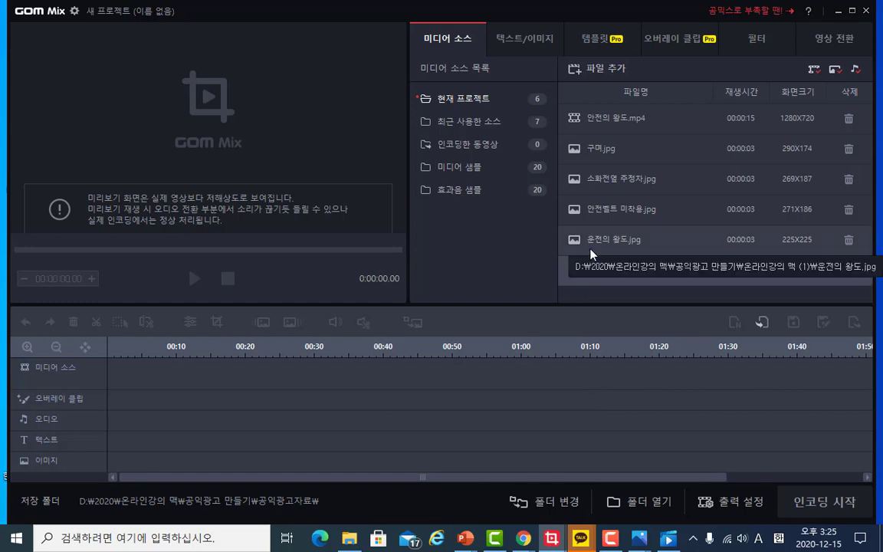
mouse_move(600, 242)
left_mouse_down()
mouse_move(535, 258)
mouse_move(610, 239)
left_mouse_up()
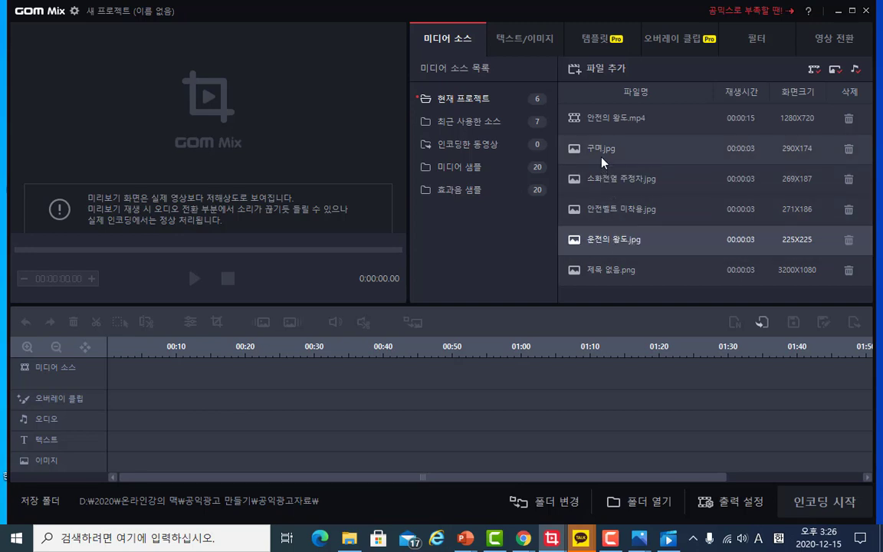
- Place 구며, 소화전앞 주정차 and 안전벨트 미착용 in that order on the media source track of the timeline
left_click_drag(587, 147, 109, 365)
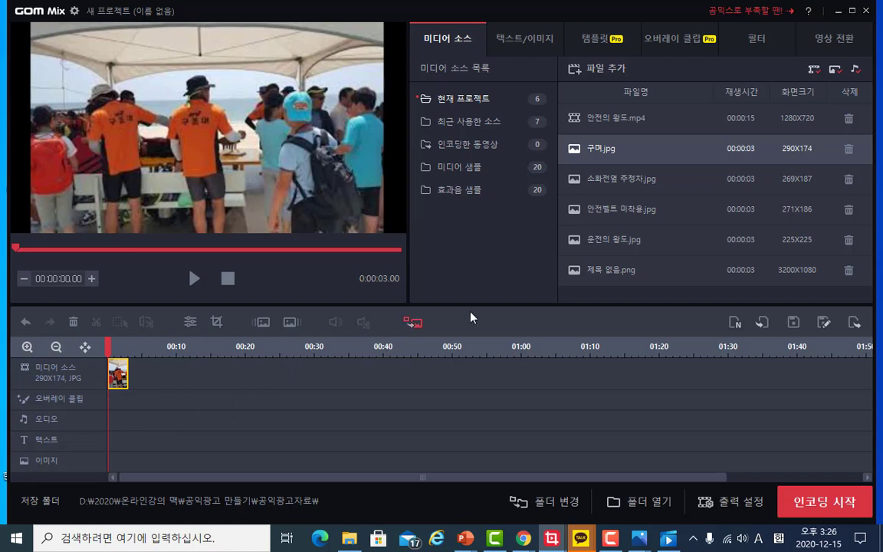
left_click(614, 181)
left_click_drag(613, 181, 131, 365)
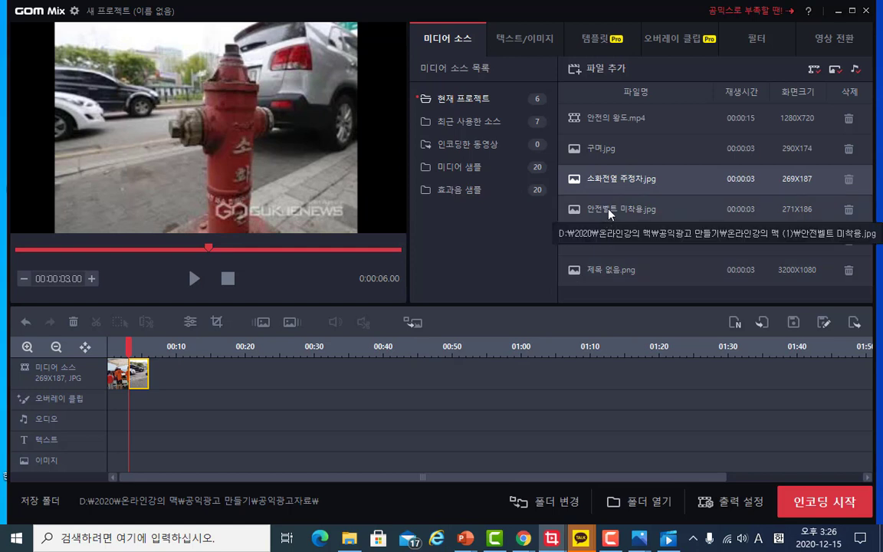
left_click_drag(611, 214, 153, 372)
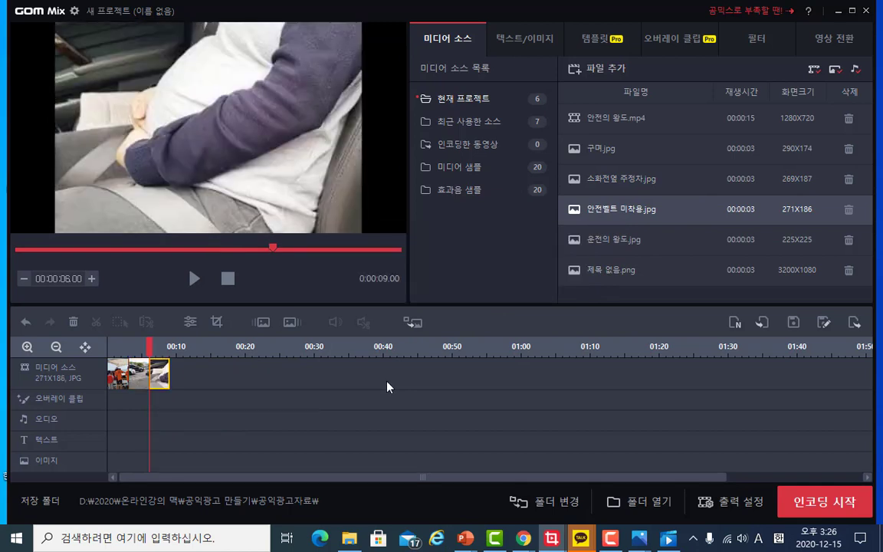
- Add the video 자동차 추돌영상 from the 공익광고 만들기 folder to the media sources
left_click(587, 69)
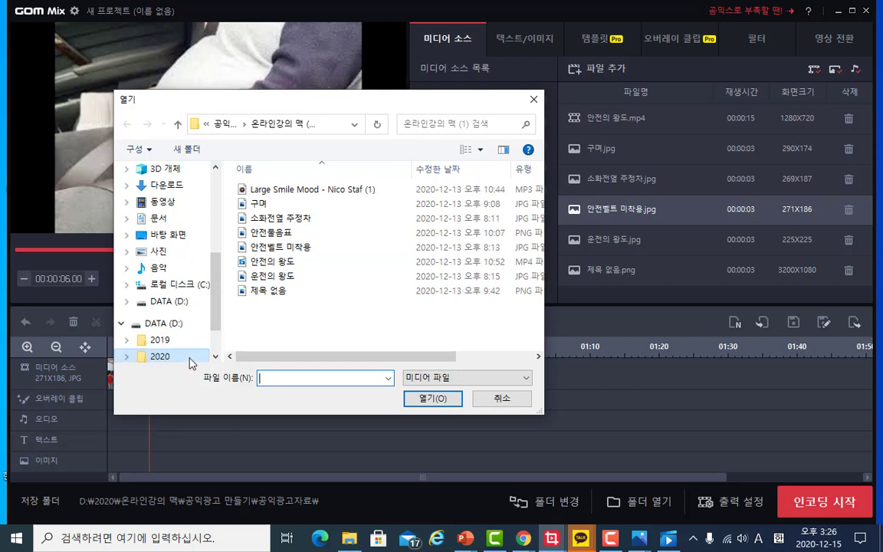
left_click(178, 123)
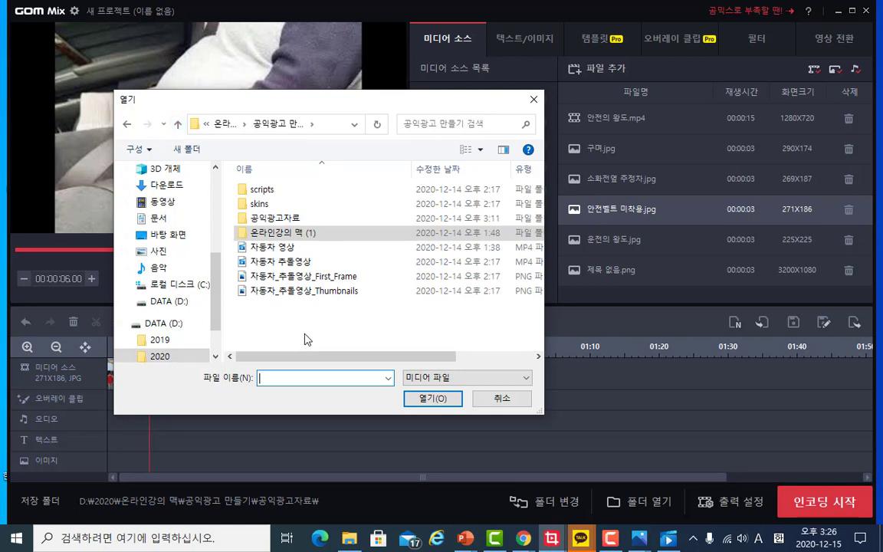
left_click(289, 263)
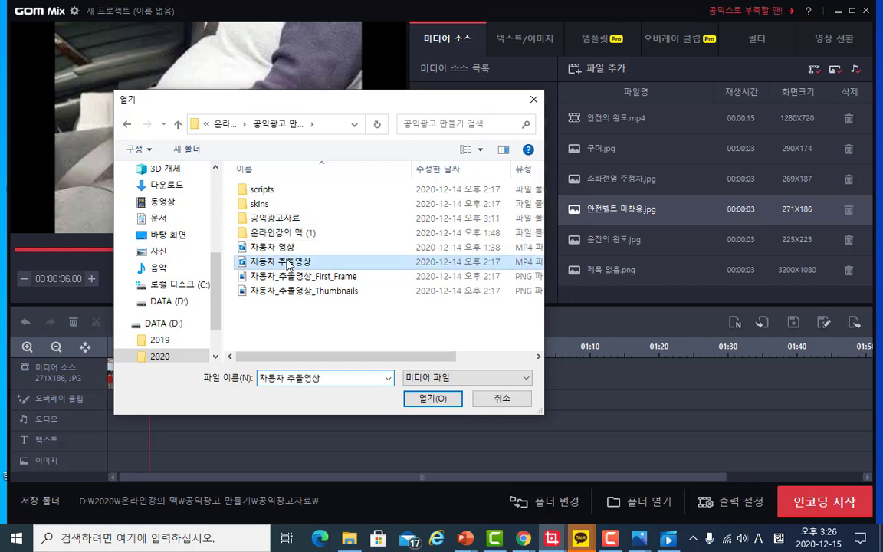
left_click(429, 399)
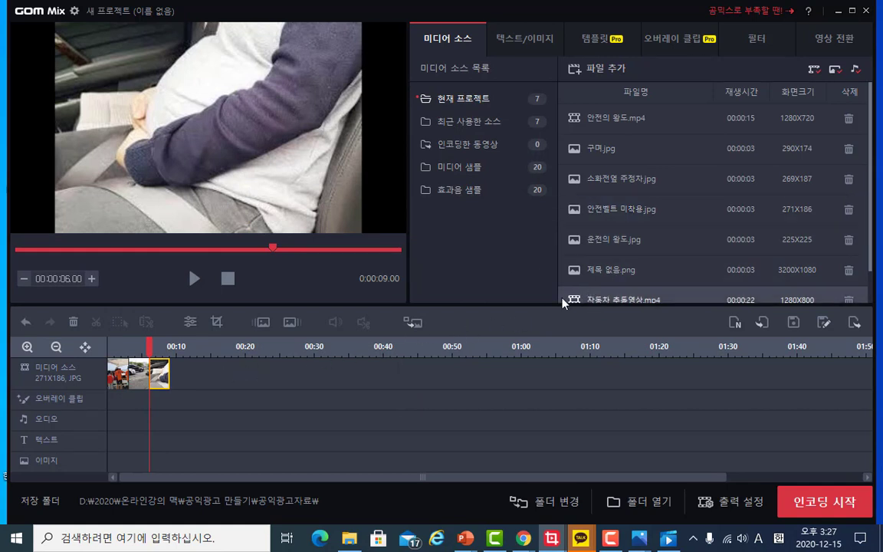
- Place 자동차 추돌영상 and then 운전의 왕도 after the three photos on the media source track of the timeline
left_click_drag(566, 299, 172, 368)
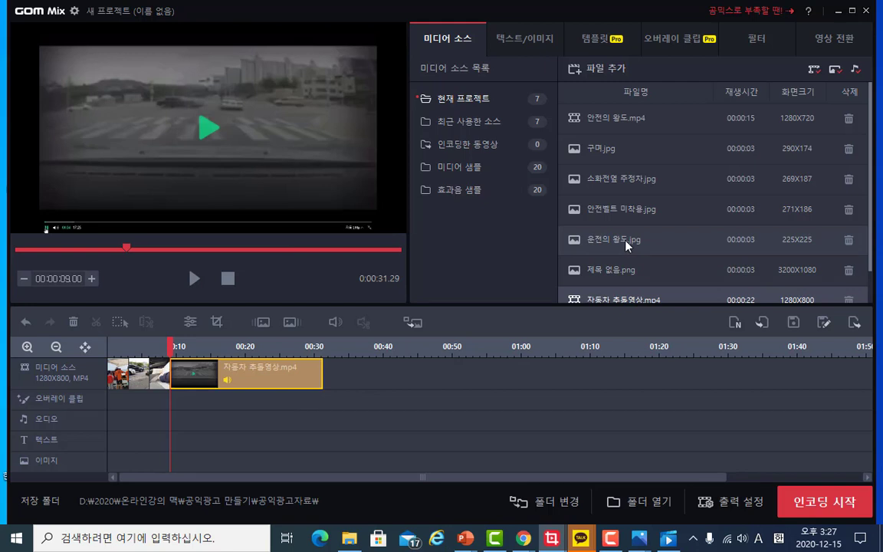
left_click_drag(619, 243, 326, 367)
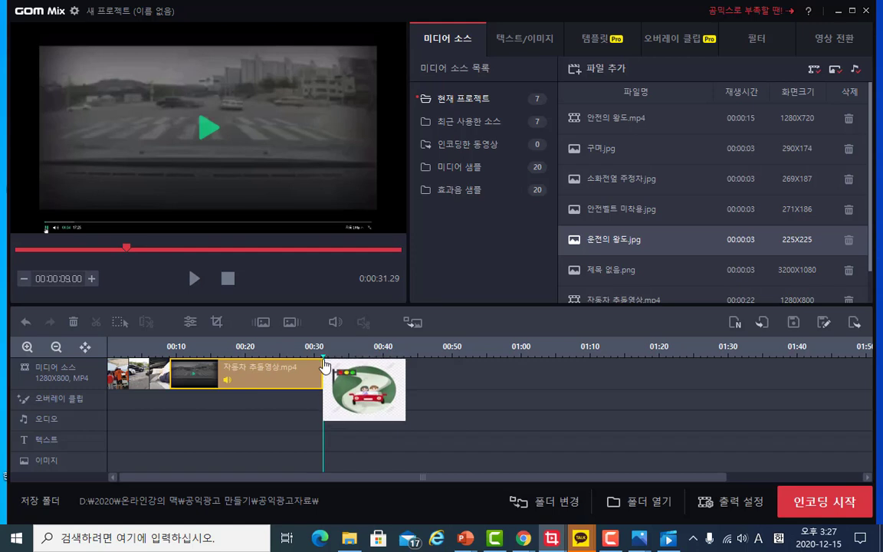
left_click_drag(326, 367, 325, 367)
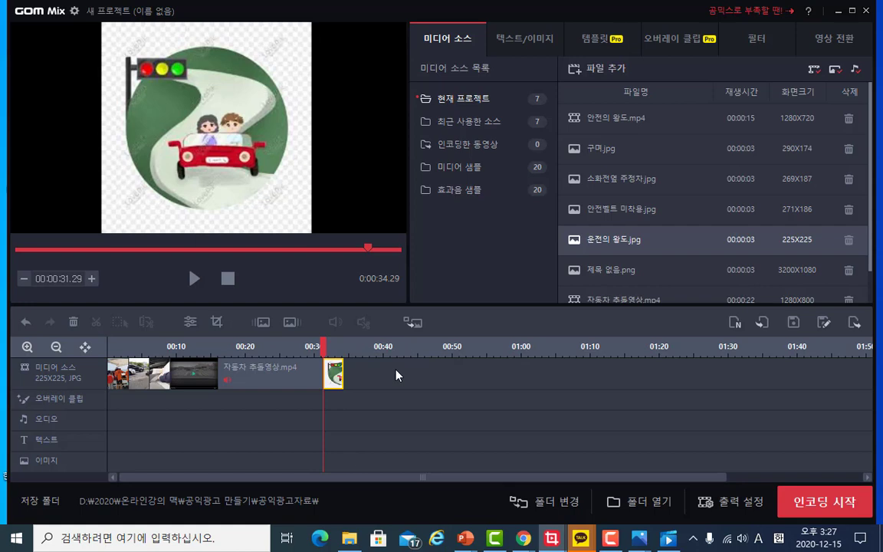
- Add the music file Large Smile Mood - Nico Staf (1).mp3 from the 온라인강의 맥 (1) folder to the media sources, showing all file types
left_click(611, 68)
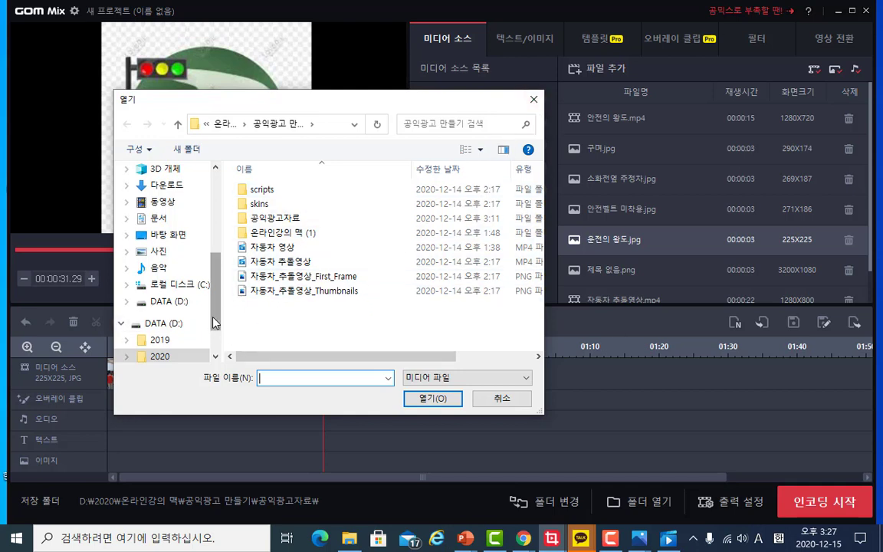
left_click(177, 125)
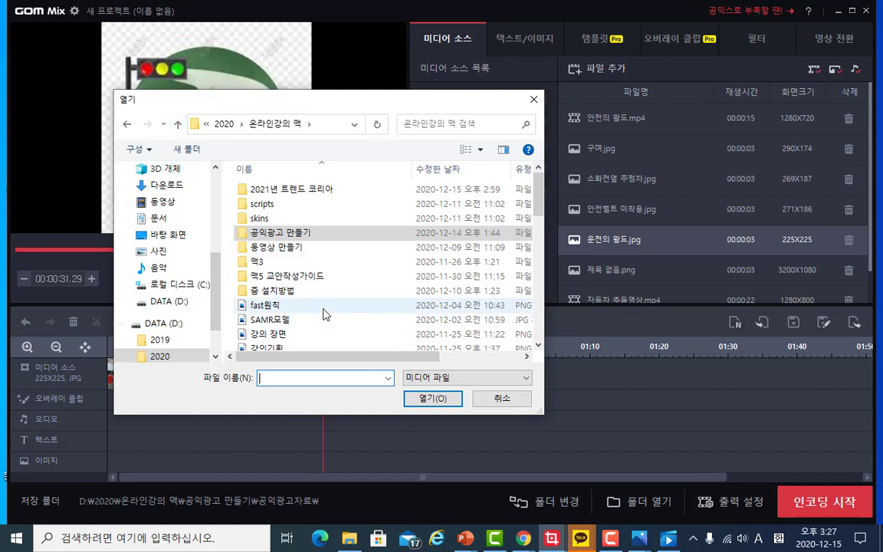
double_click(247, 234)
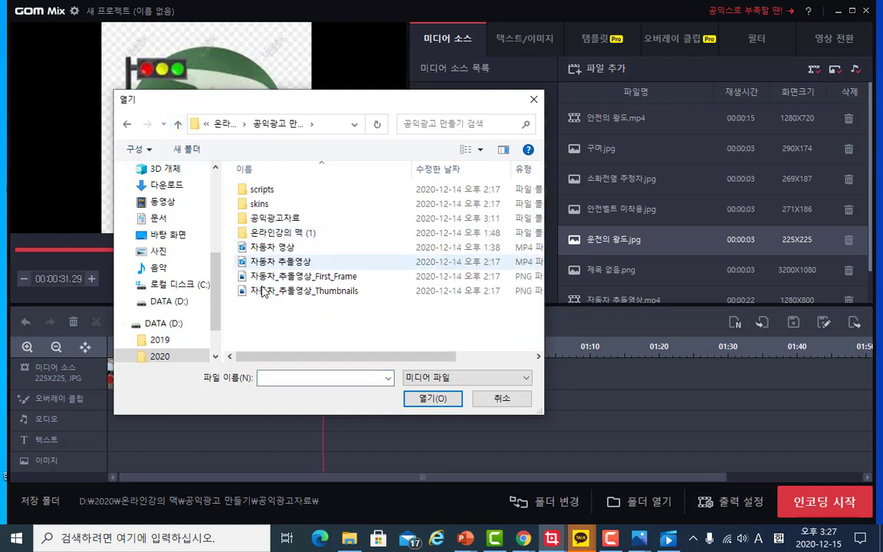
double_click(246, 220)
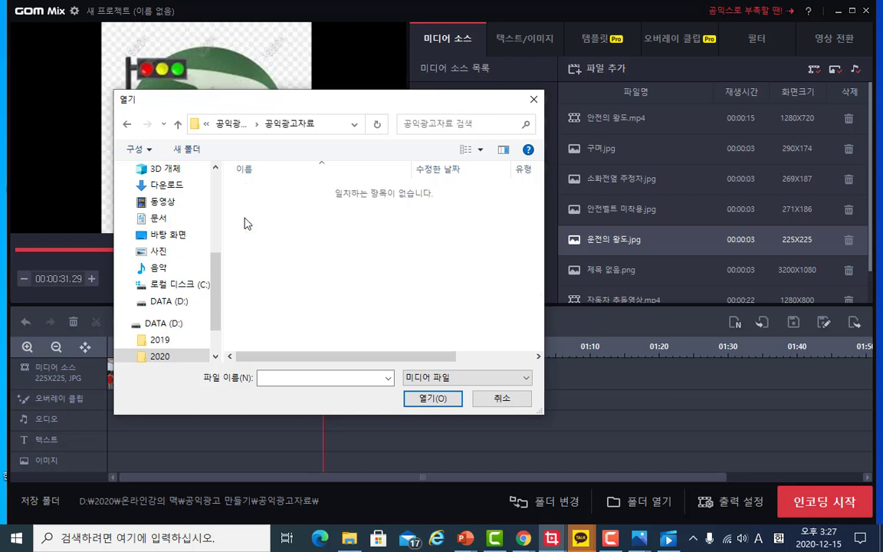
left_click(512, 381)
left_click(498, 404)
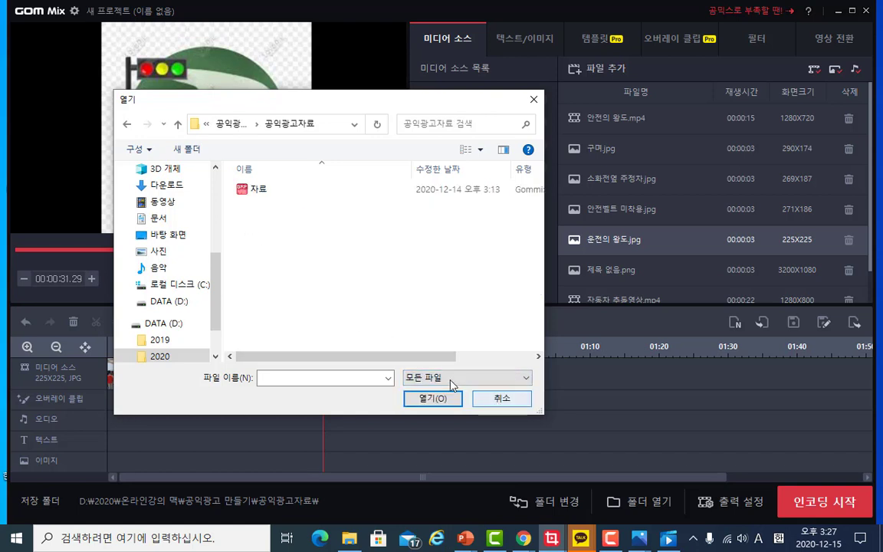
left_click(177, 124)
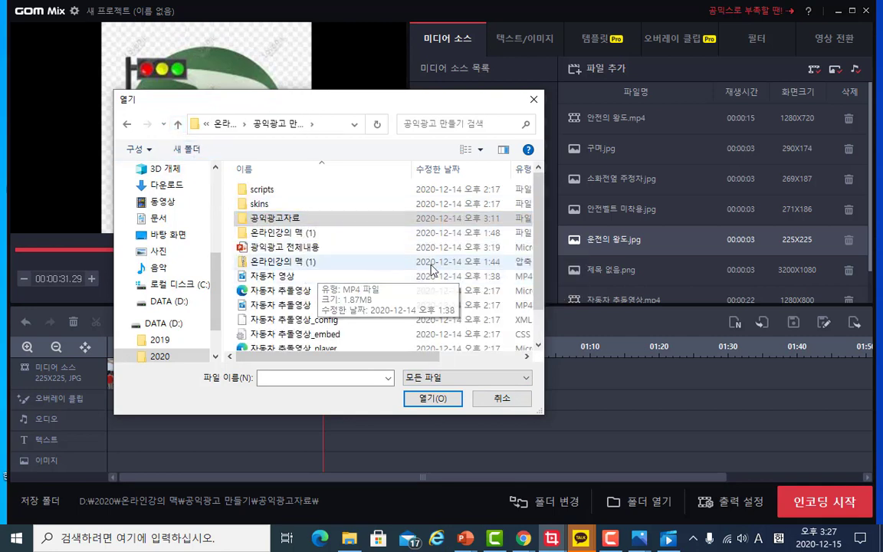
scroll(483, 243, "down", 1)
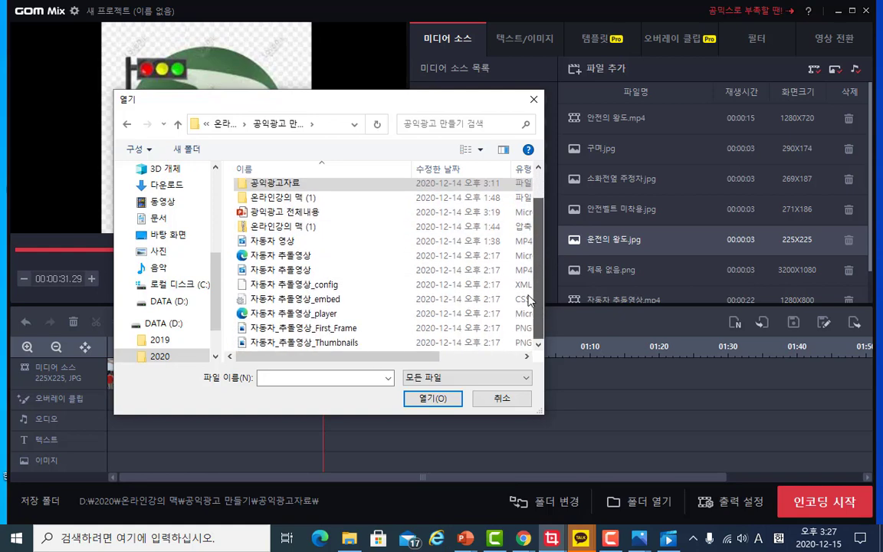
scroll(529, 291, "up", 2)
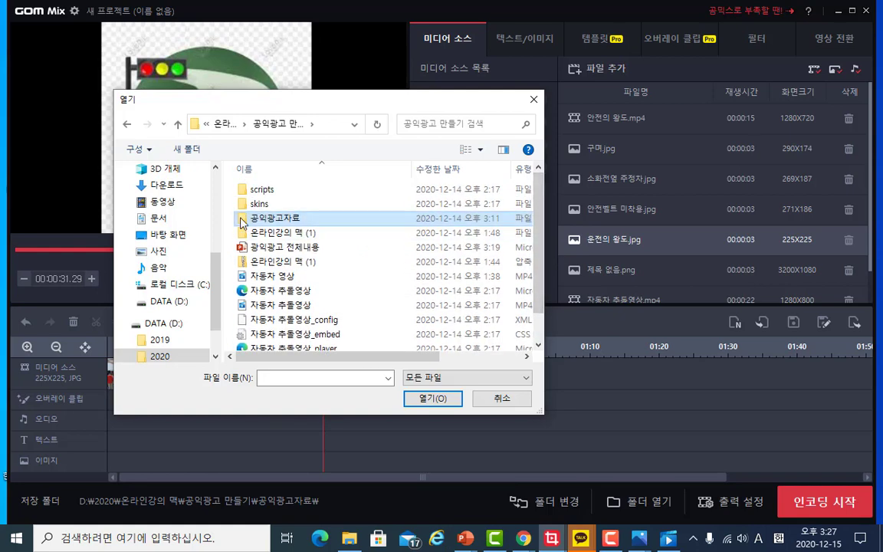
double_click(264, 219)
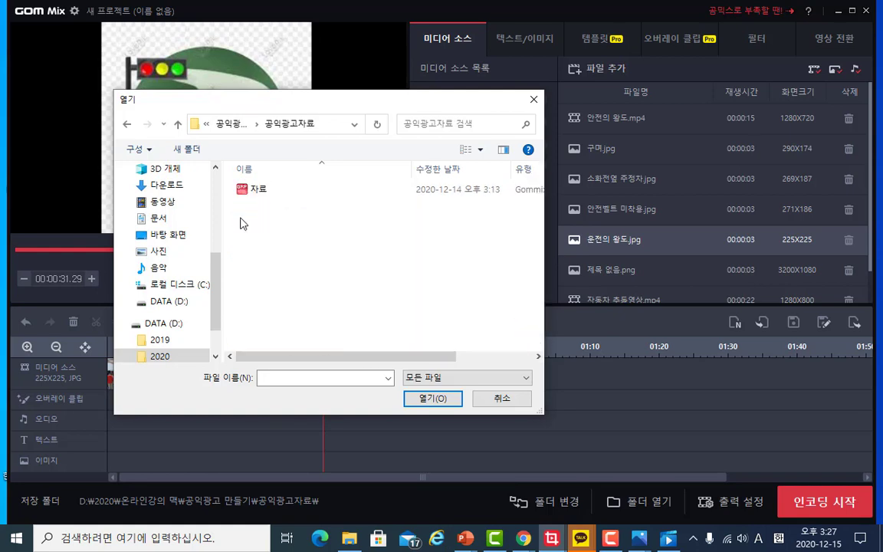
left_click(177, 125)
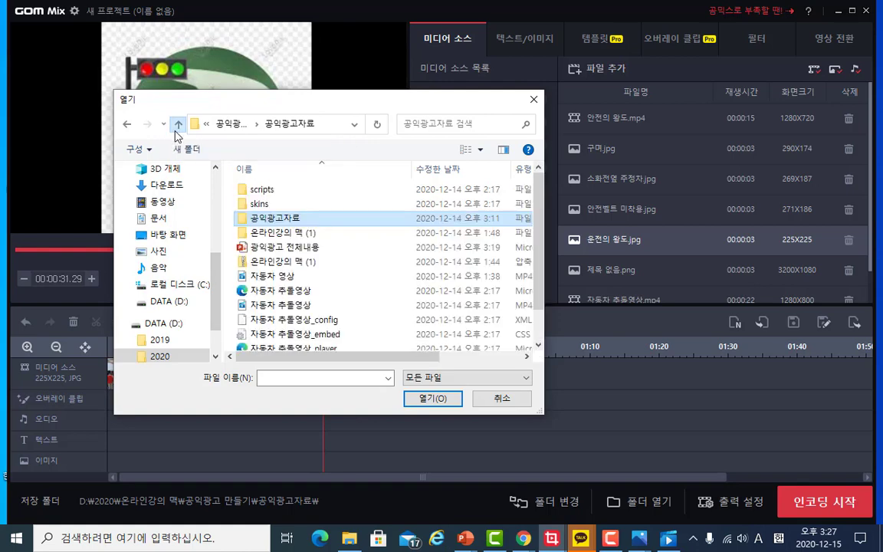
double_click(243, 235)
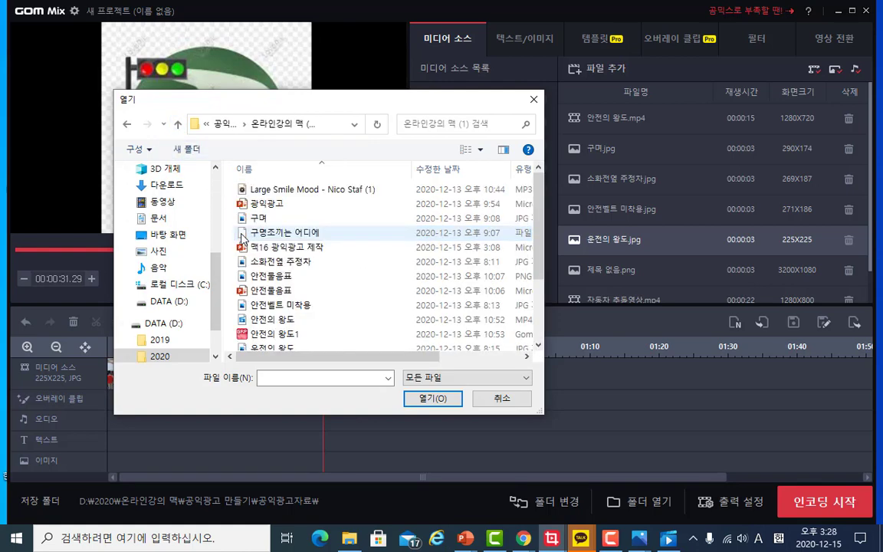
left_click(296, 195)
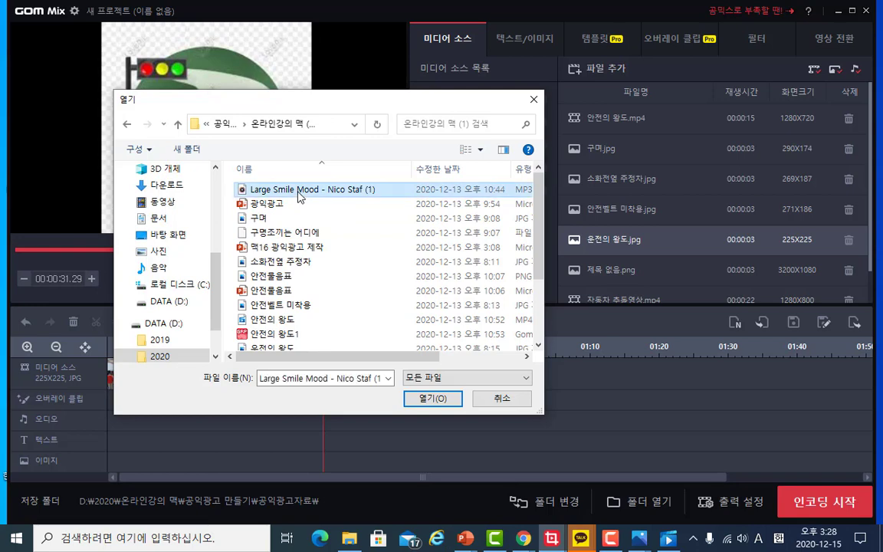
left_click(430, 398)
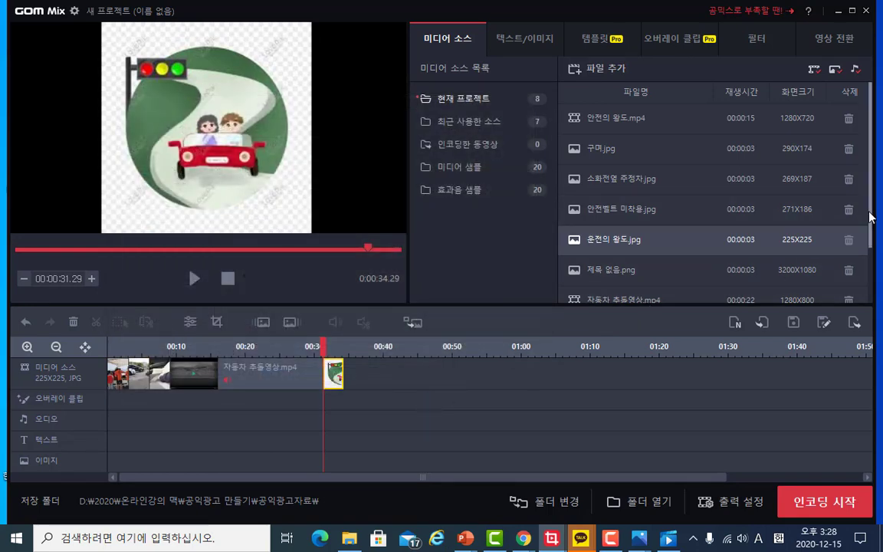
- Place the Large Smile Mood music on the audio track so it starts at the beginning of the timeline
scroll(871, 229, "down", 2)
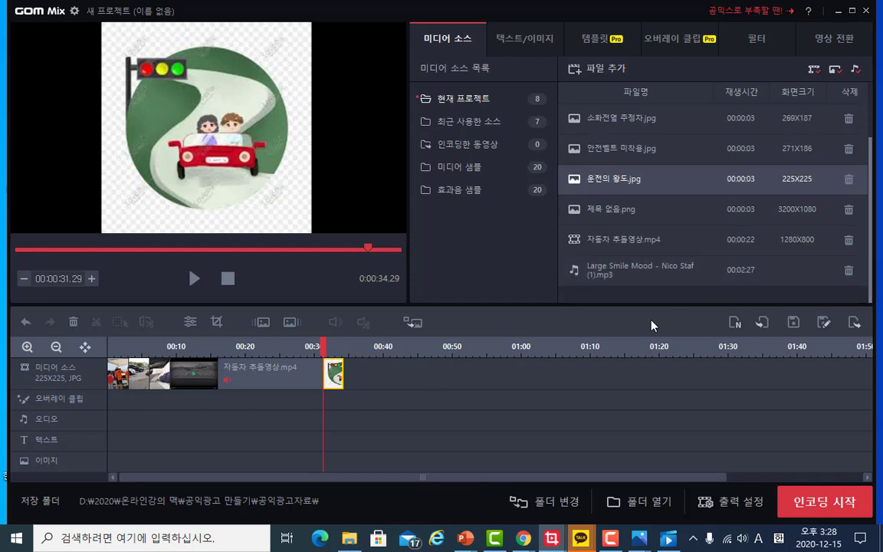
left_click_drag(629, 273, 116, 424)
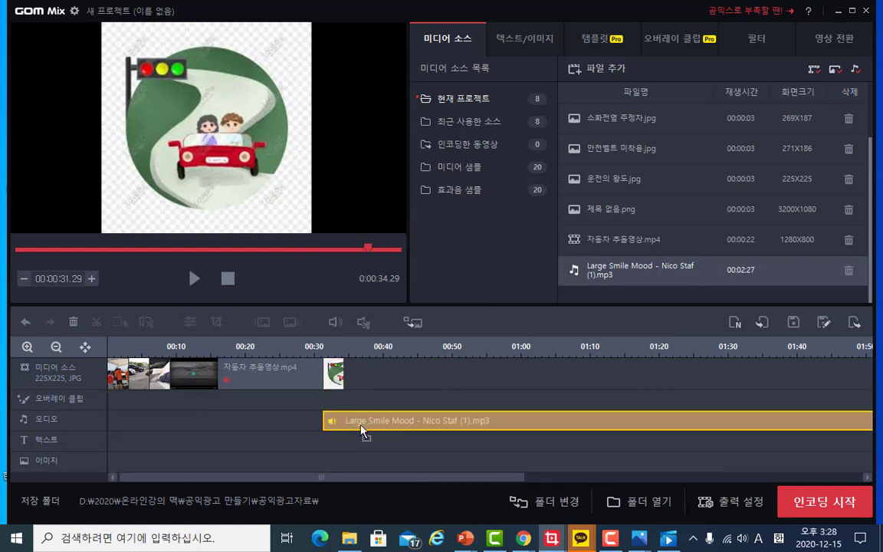
left_click_drag(328, 432, 191, 424)
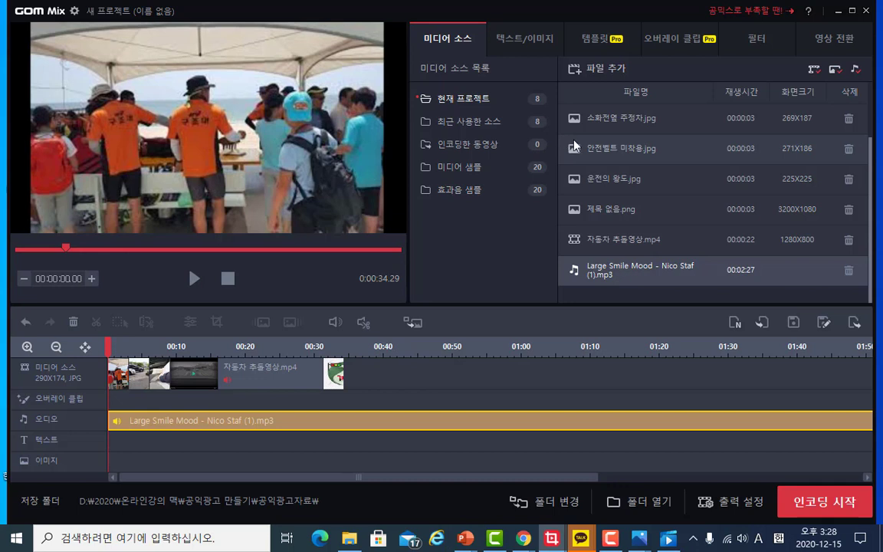
- Add a text caption reading 구명조끼는 어디에? at the start of the timeline
left_click(535, 41)
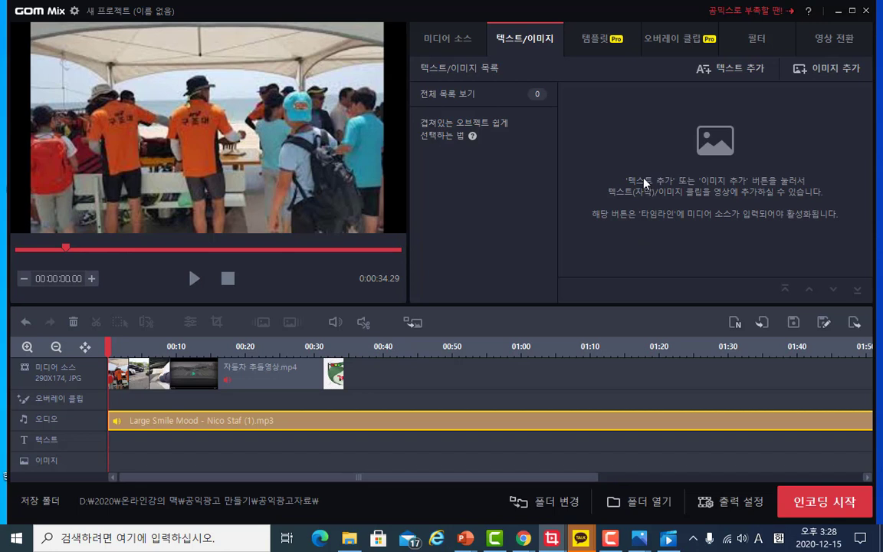
left_click(729, 68)
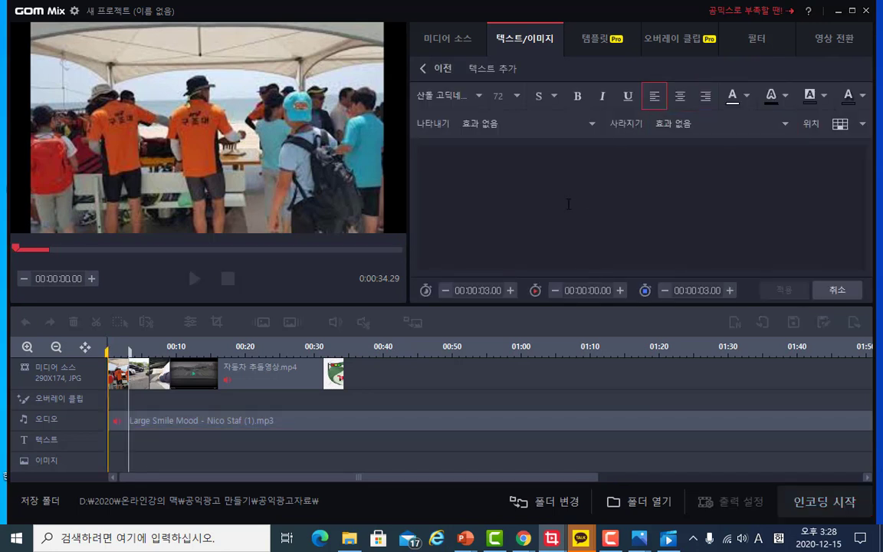
left_click(568, 203)
type("rna")
key("BackSpace")
key("BackSpace")
key("BackSpace")
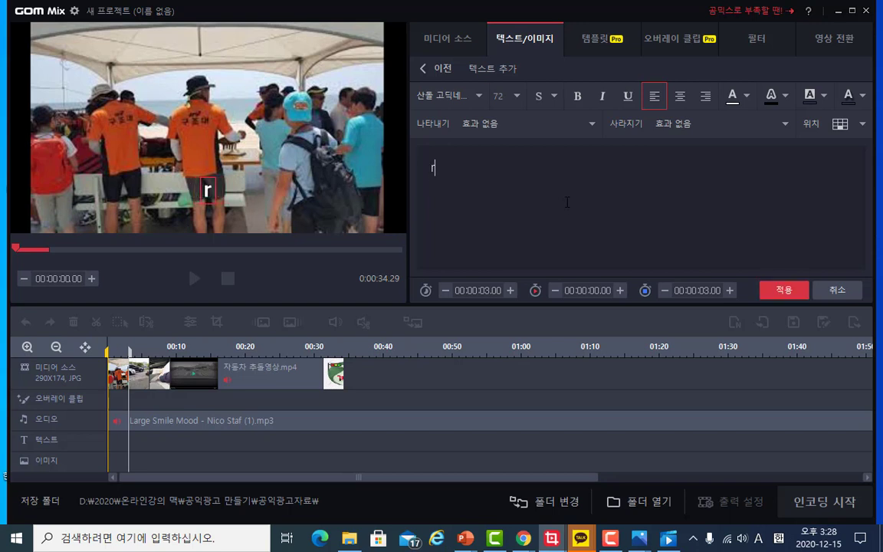
key("Hangul")
type("ㄱㅜ명조")
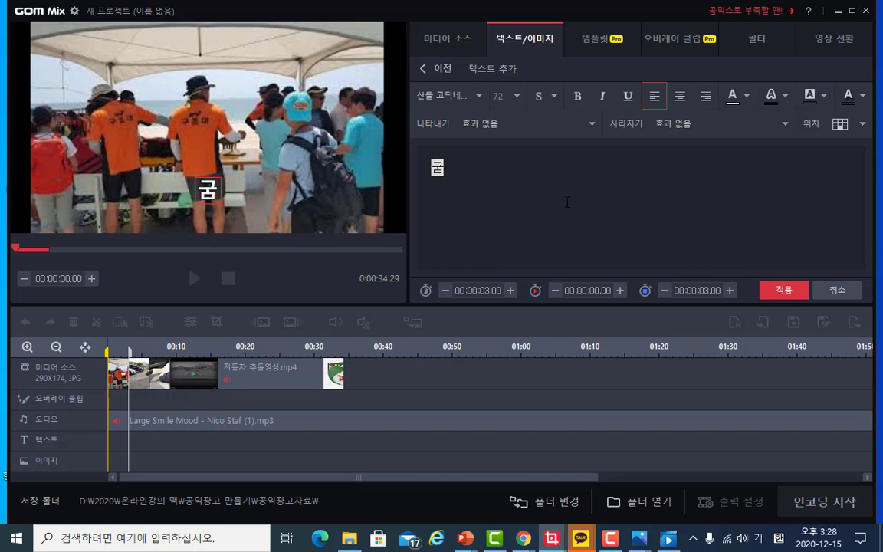
type("끼는 어ㄸ")
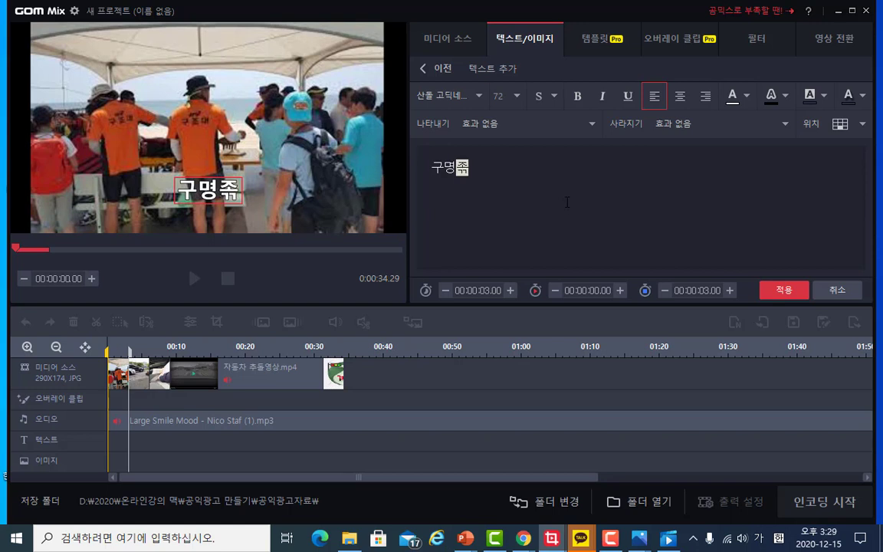
type("ㅣ")
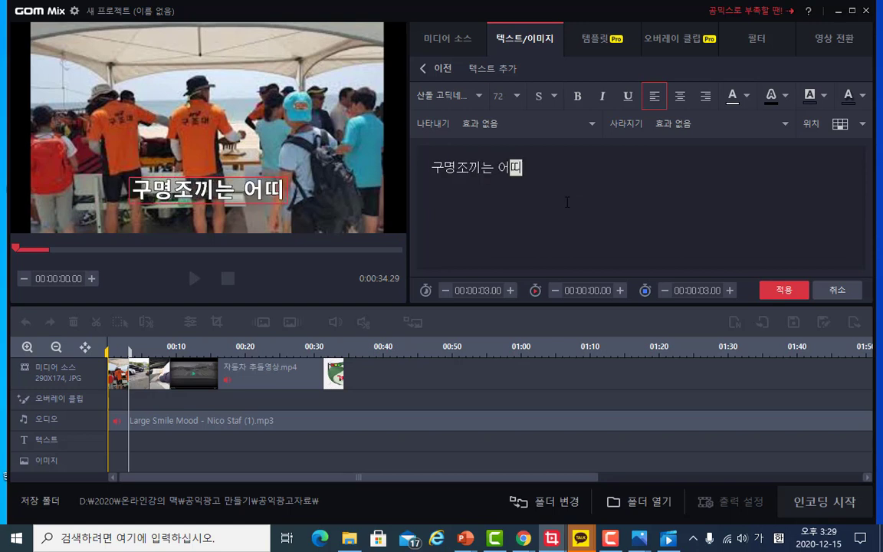
key("BackSpace")
key("BackSpace")
type("딩ㅔ")
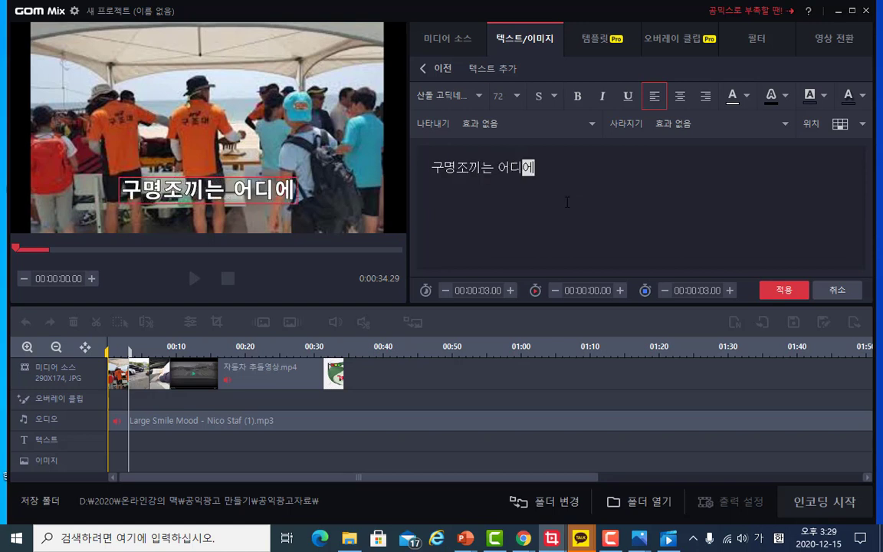
type("?")
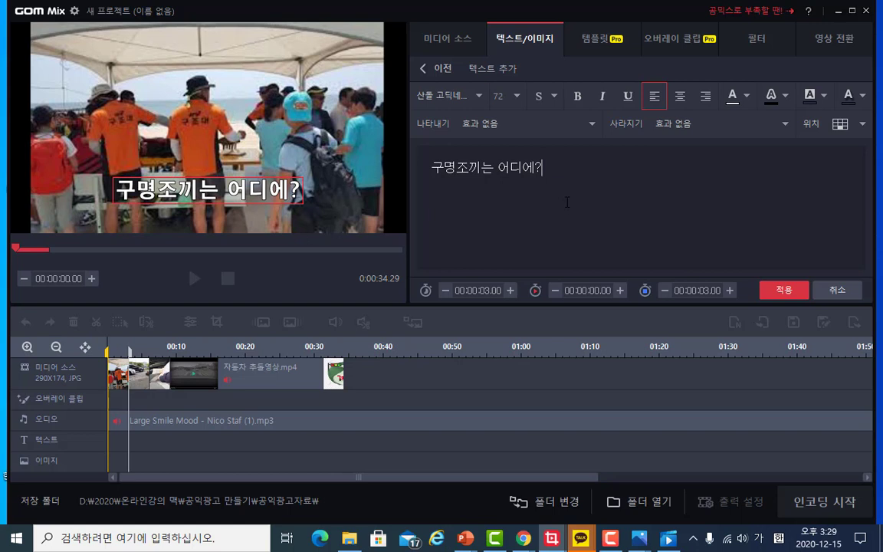
left_click(776, 294)
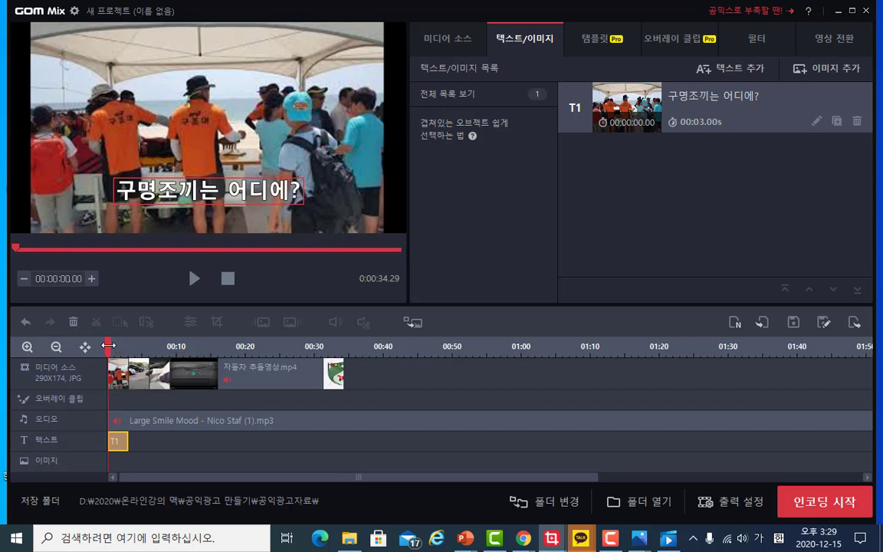
- Add a text caption reading 소화전 옆 주차는 안되요!!! starting at 00:00:04.50 on the timeline
left_click_drag(109, 350, 138, 346)
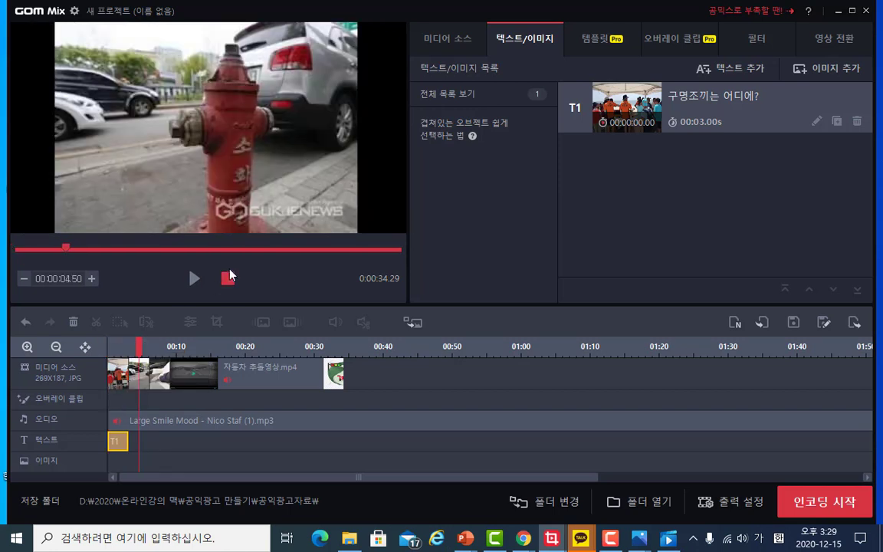
left_click(720, 68)
left_click(558, 186)
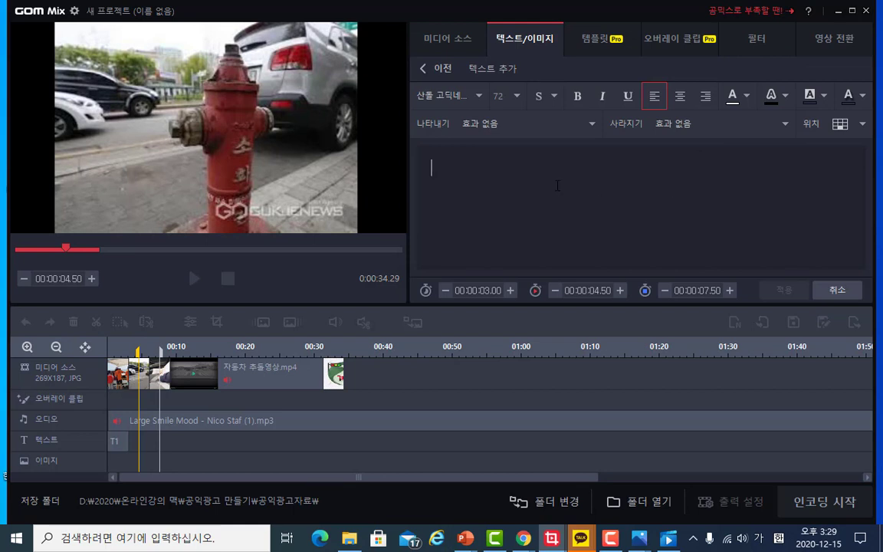
type("소화")
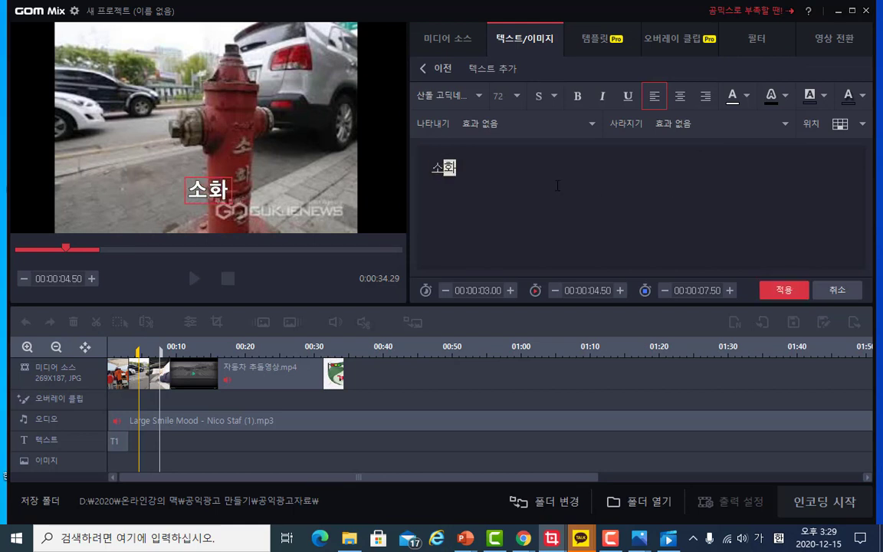
type("전 옆 ")
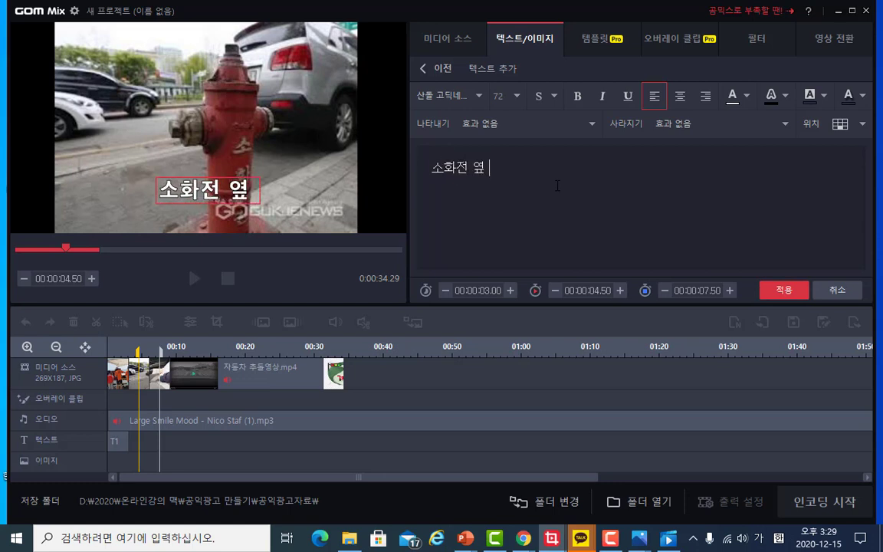
type("주차는 안되")
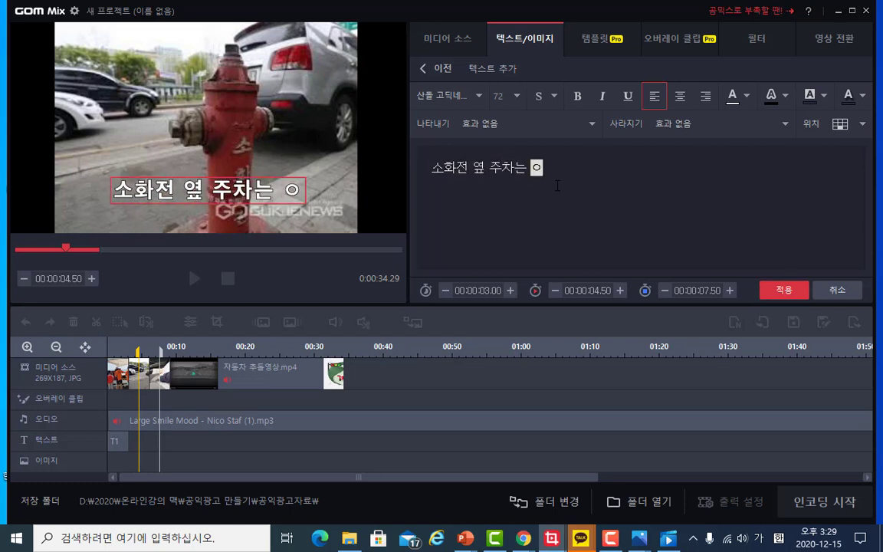
type("요")
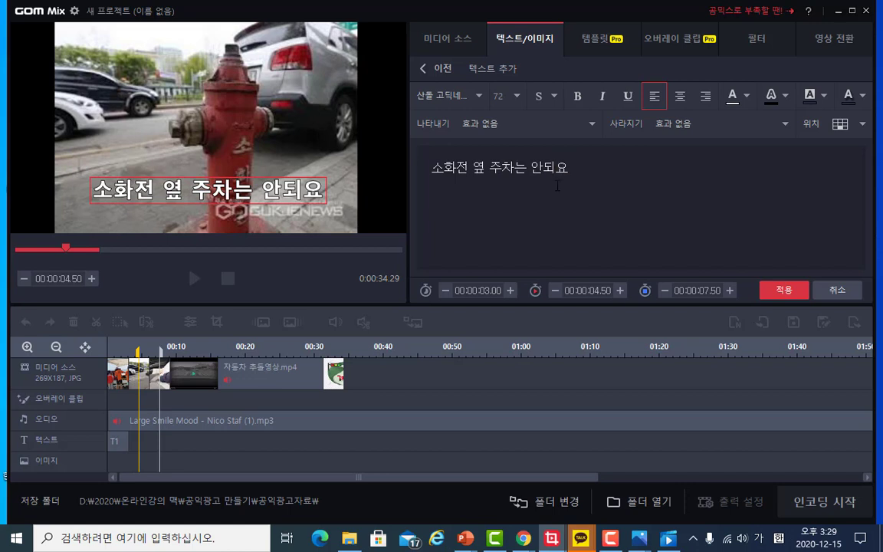
type("!")
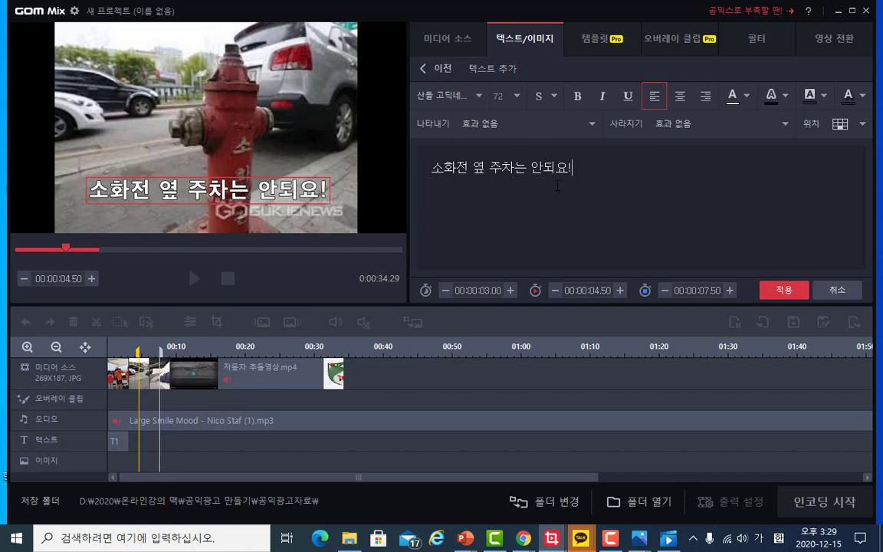
type("!!")
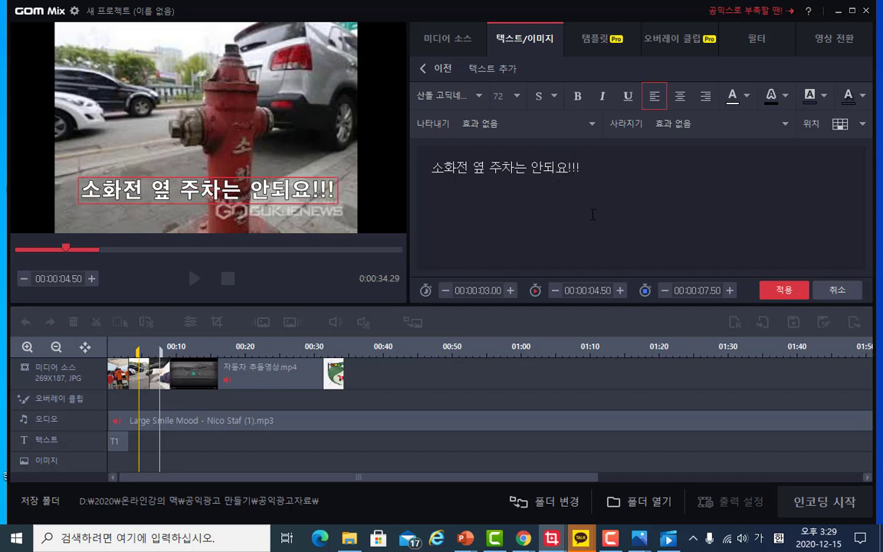
left_click(783, 289)
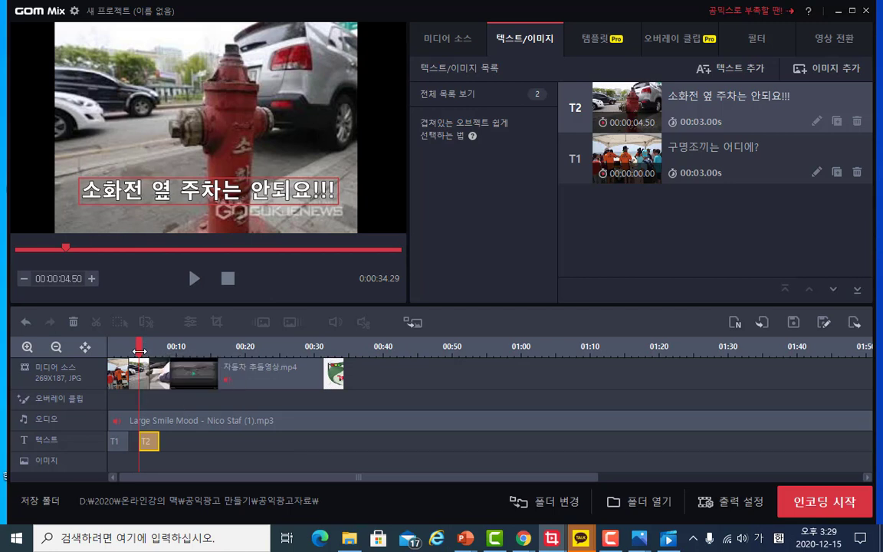
- Add a red text caption reading 안전벨트는 생명의 줄!!! starting at 00:00:08.00
left_click_drag(139, 351, 163, 351)
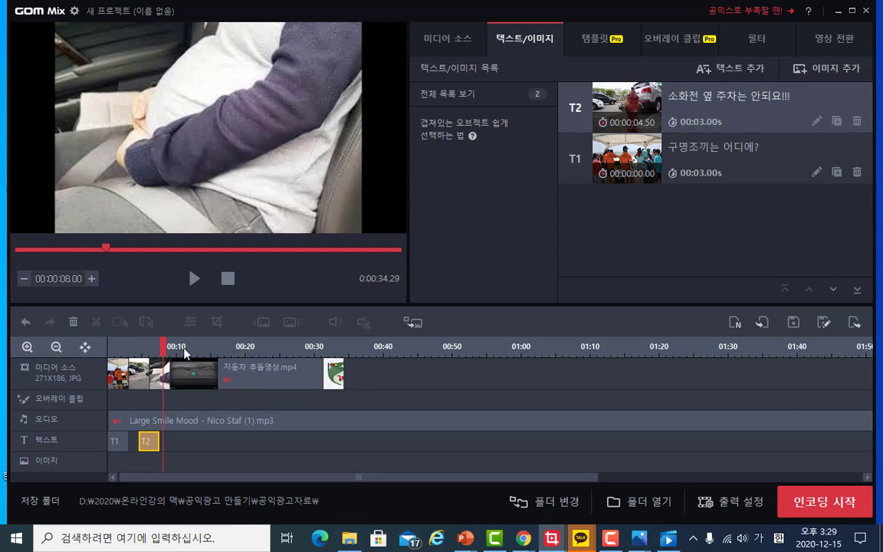
left_click(729, 69)
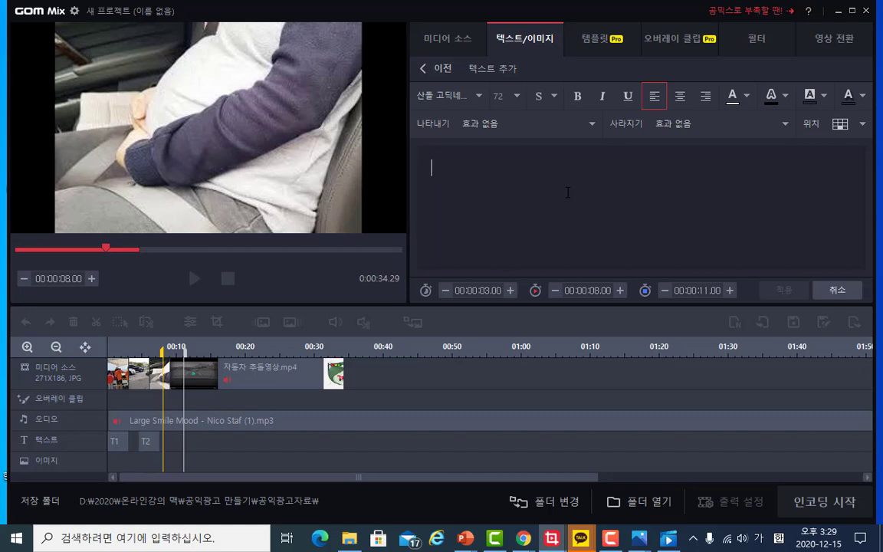
type("안전")
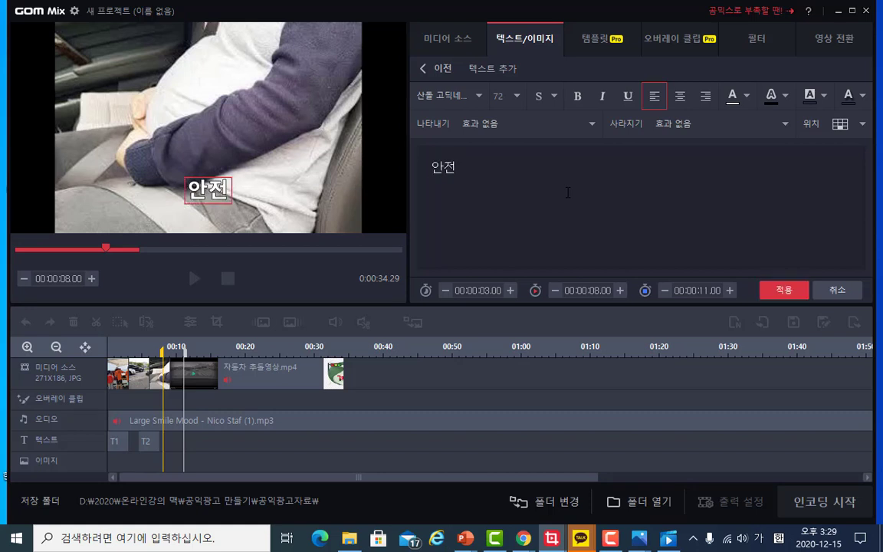
type("벨트는 새")
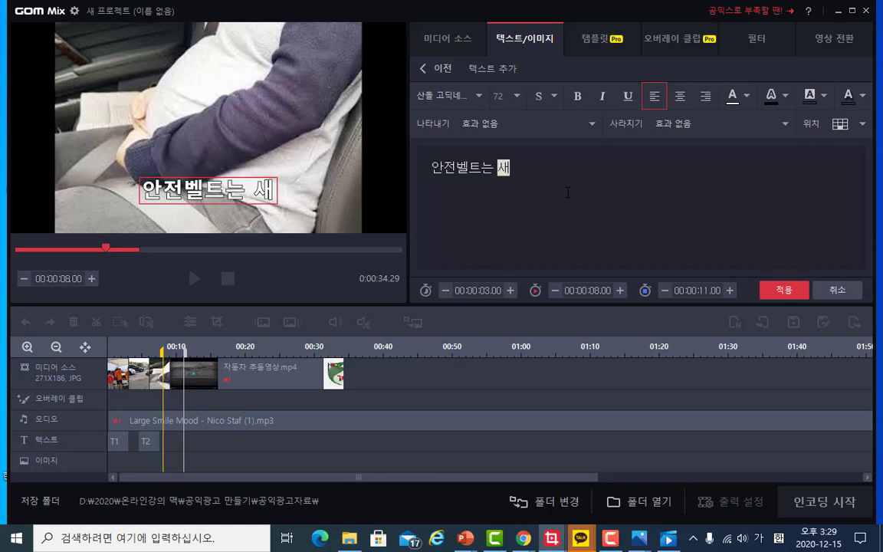
type("명의 줄")
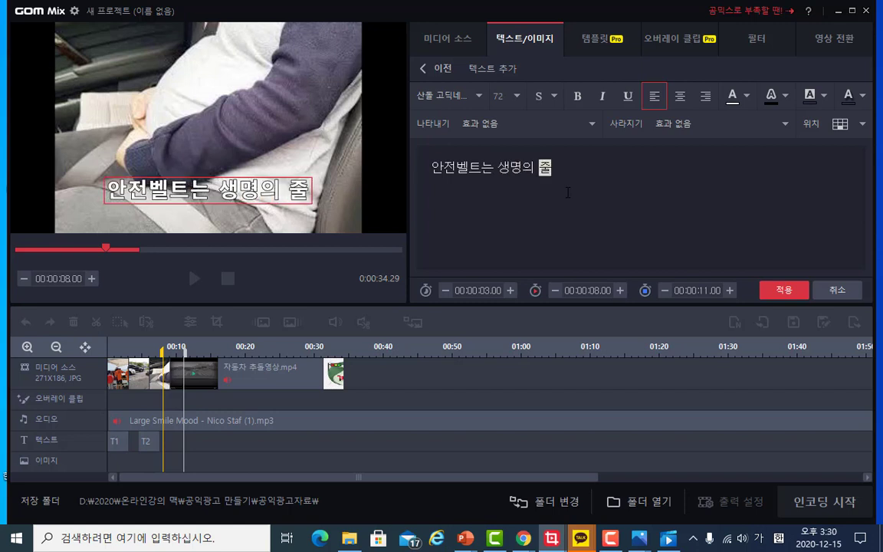
type("!")
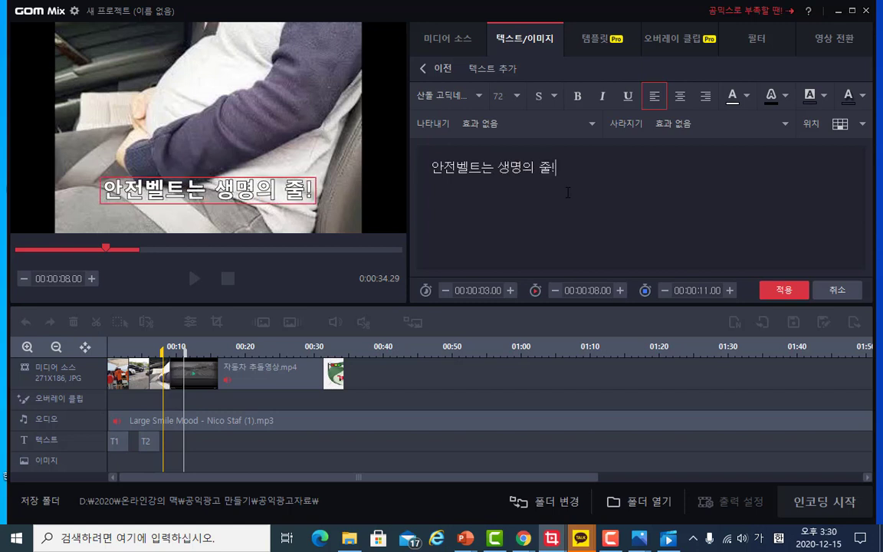
type("!!")
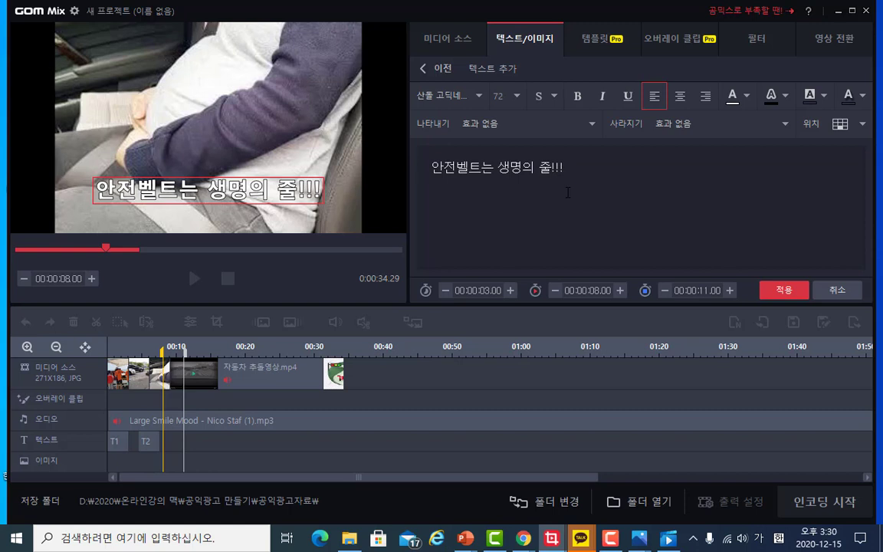
left_click(750, 99)
left_click(733, 142)
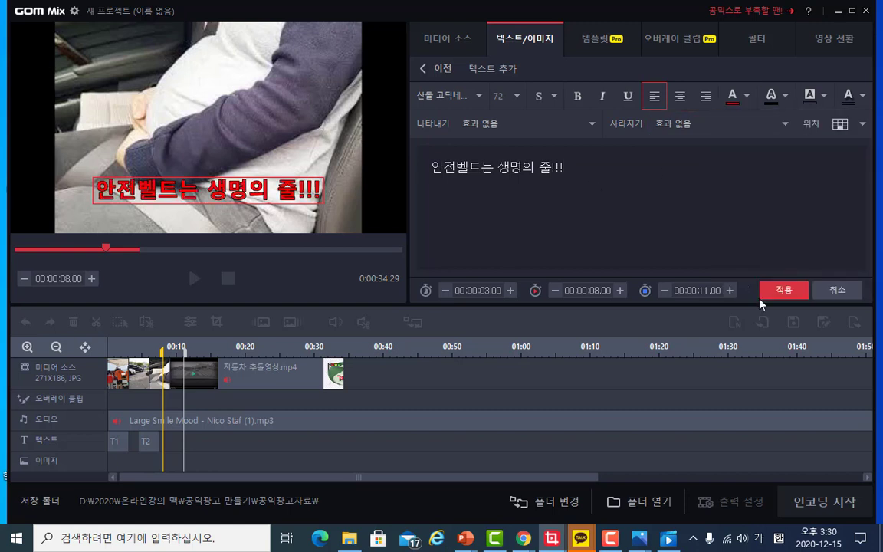
left_click(783, 290)
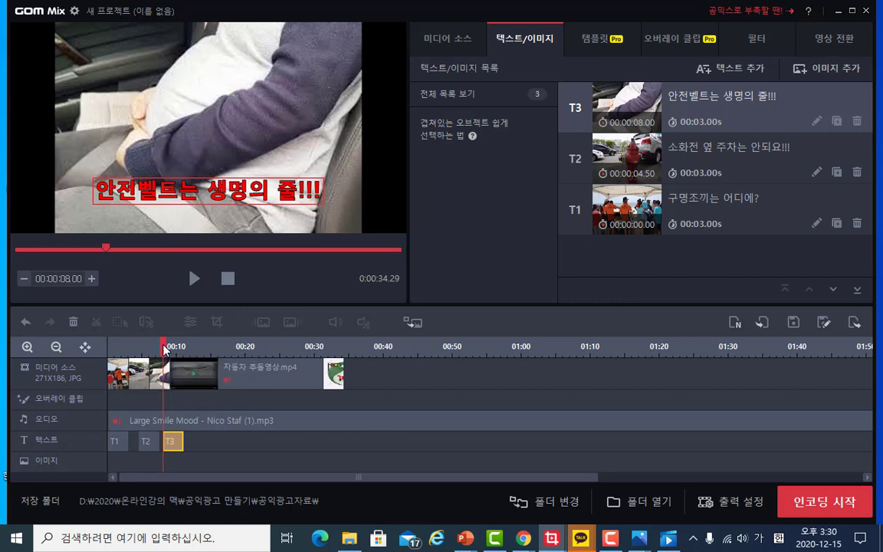
- Start a new text caption at 00:00:32.90 over the final image and enter 안전
key("ctrl+Right")
left_click_drag(220, 336, 334, 344)
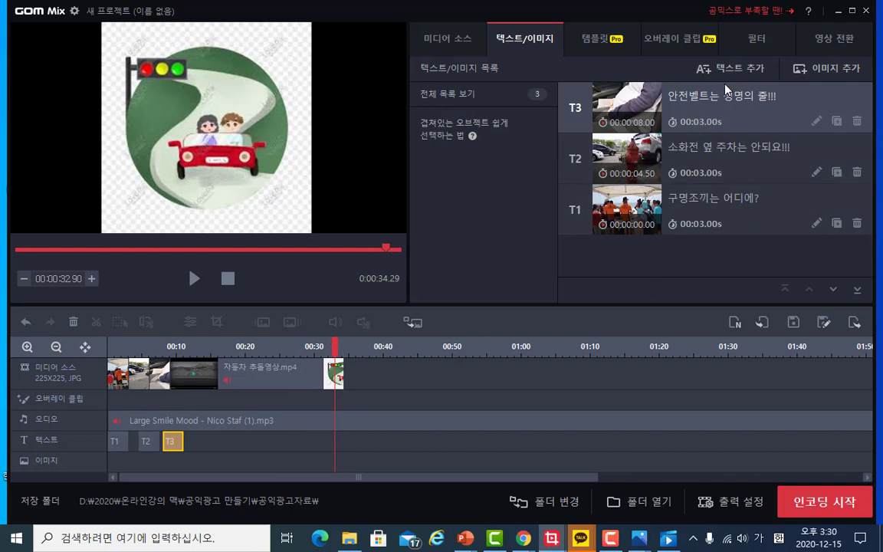
left_click(654, 66)
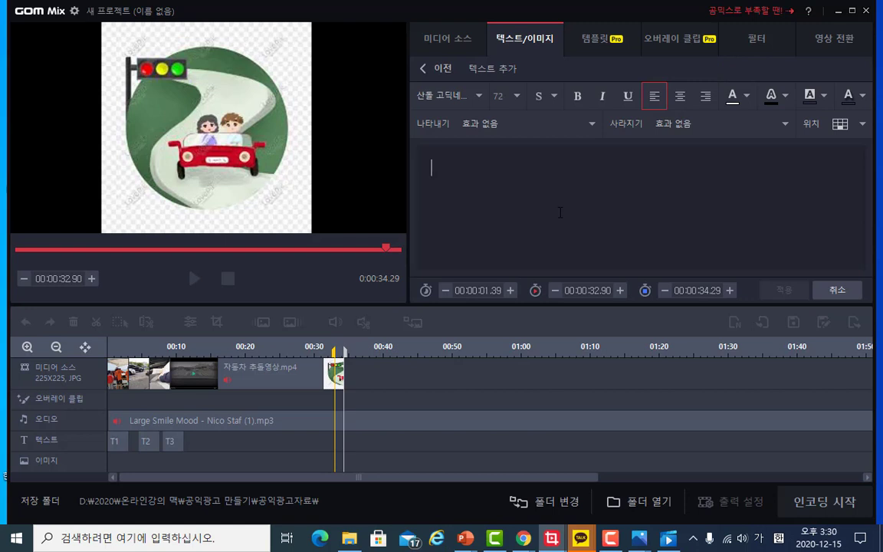
type("아")
key("BackSpace")
type("안전의")
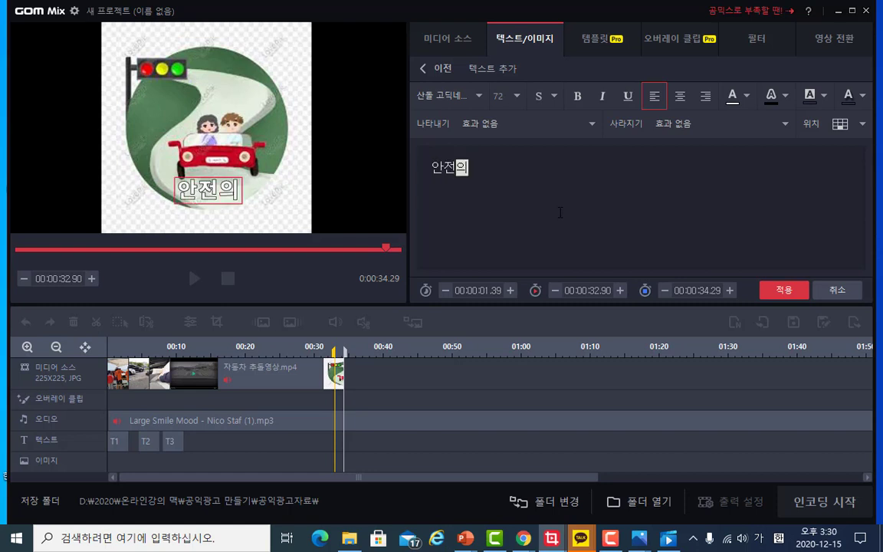
key("BackSpace")
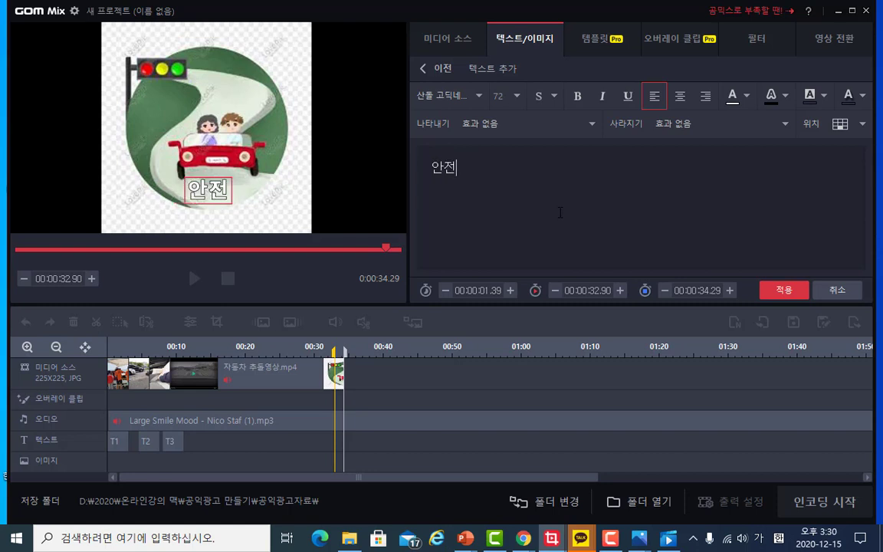
type("은")
key("BackSpace")
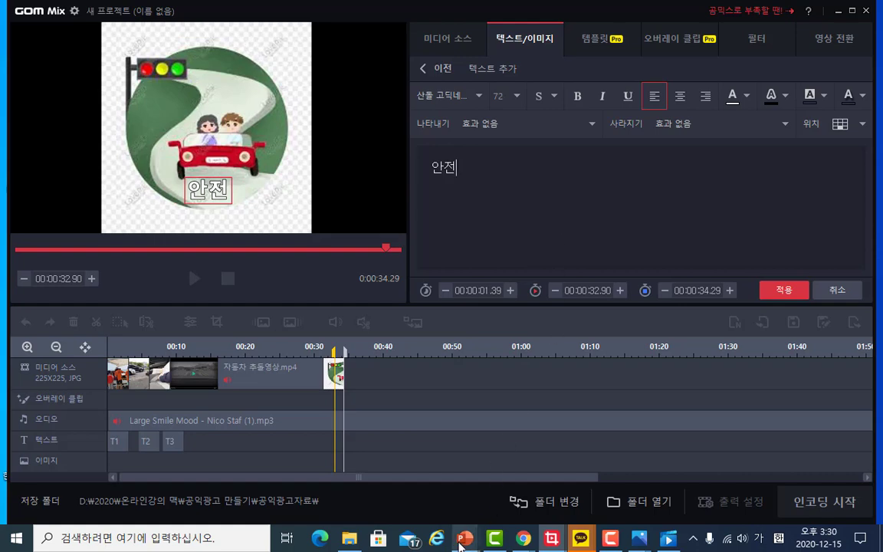
- Switch to PowerPoint and review the planning slides for the advertisement's slogan wording
mouse_move(466, 537)
mouse_move(487, 510)
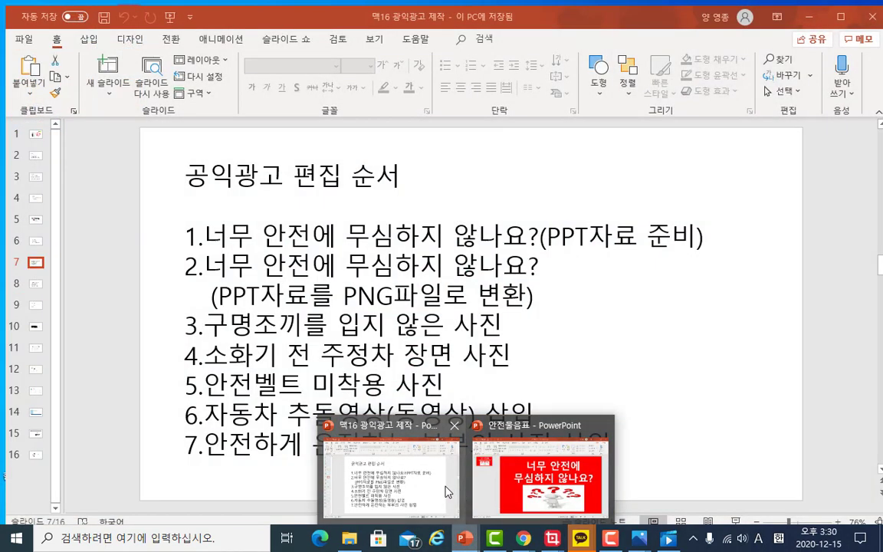
left_click(448, 492)
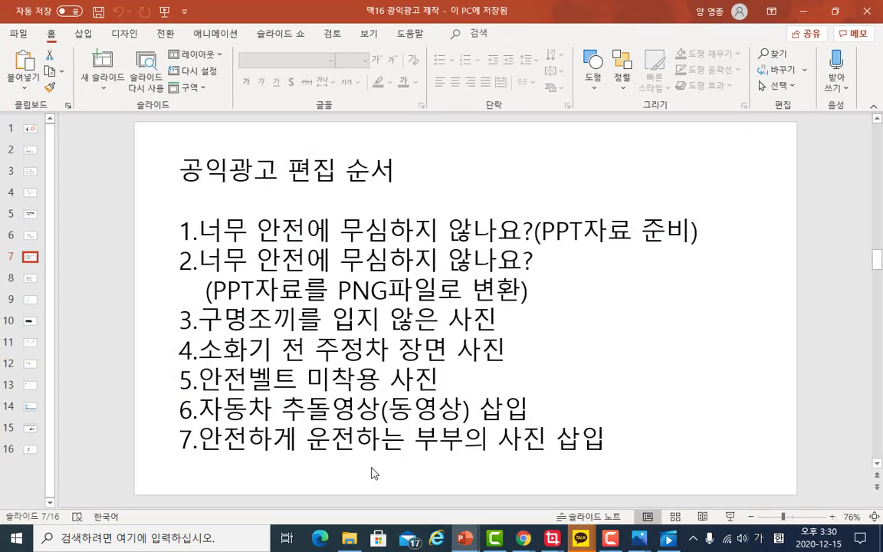
left_click(31, 237)
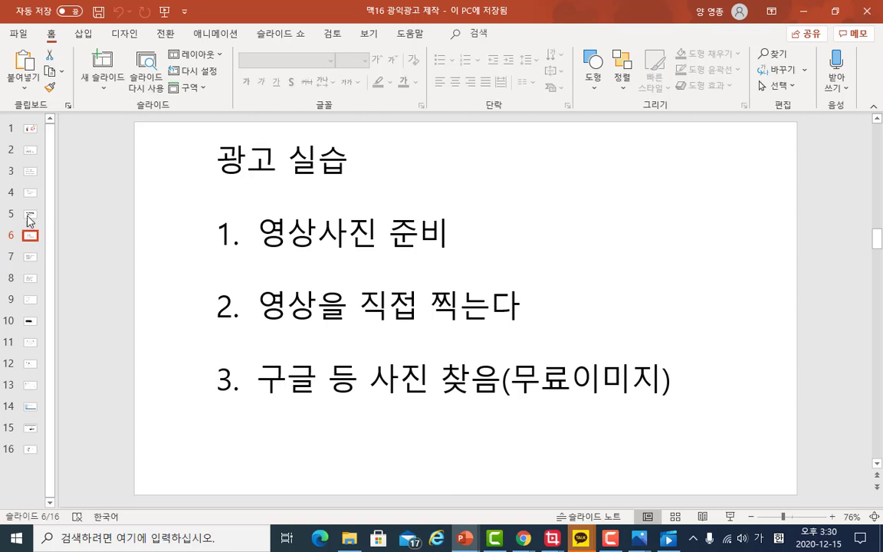
left_click(30, 214)
left_click(33, 195)
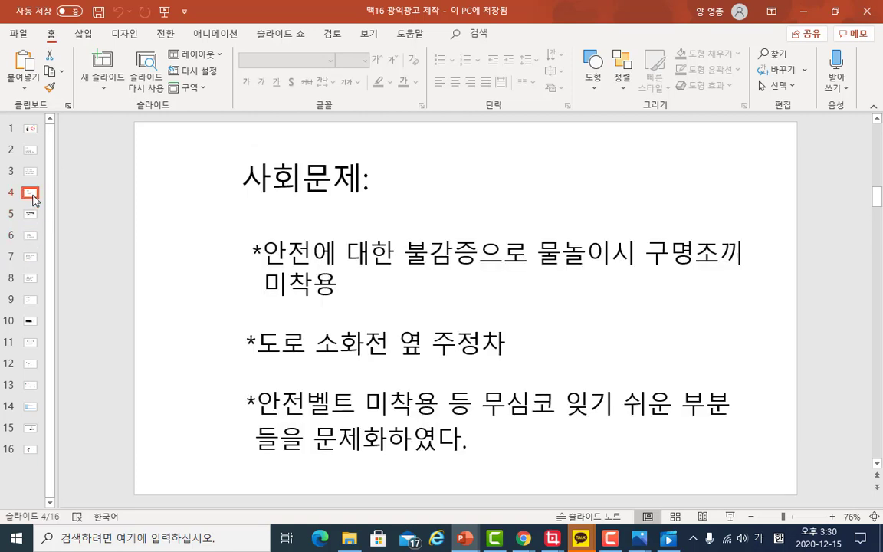
left_click(31, 171)
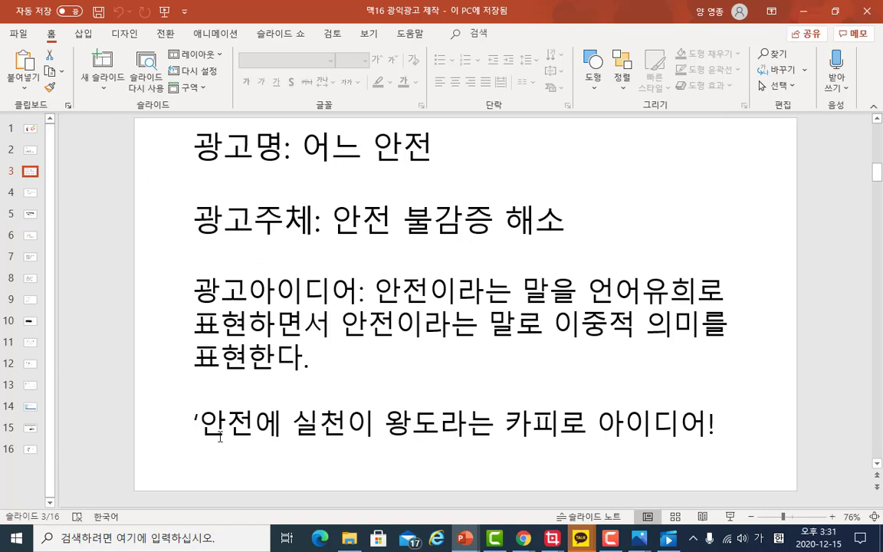
left_click_drag(199, 421, 502, 421)
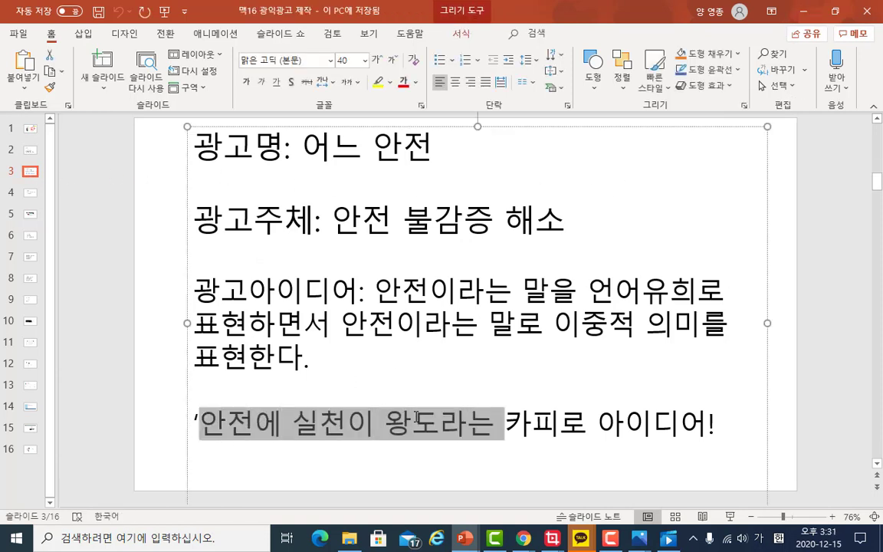
left_click(803, 10)
- Complete the caption as 안전의 실천이 왕도!!!, color it red, and apply it
left_click(552, 193)
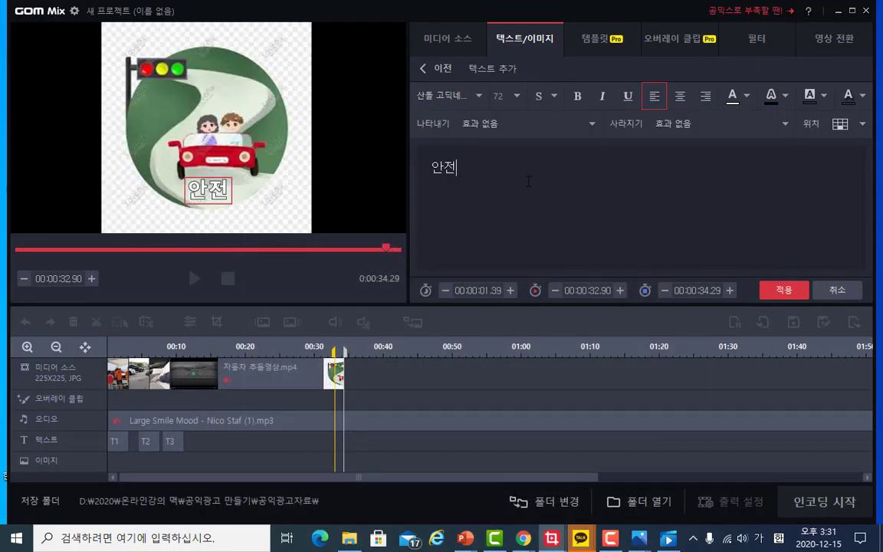
type("의 실천")
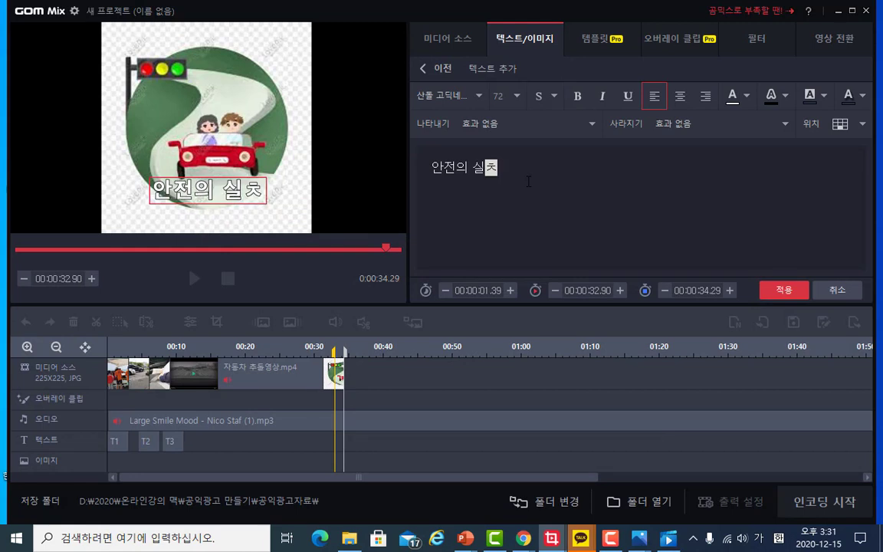
type("이 왕")
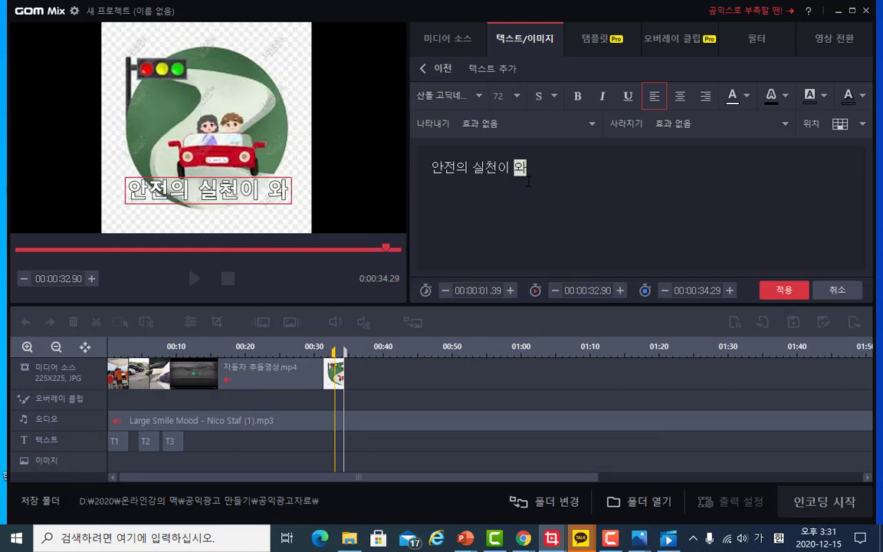
type("도")
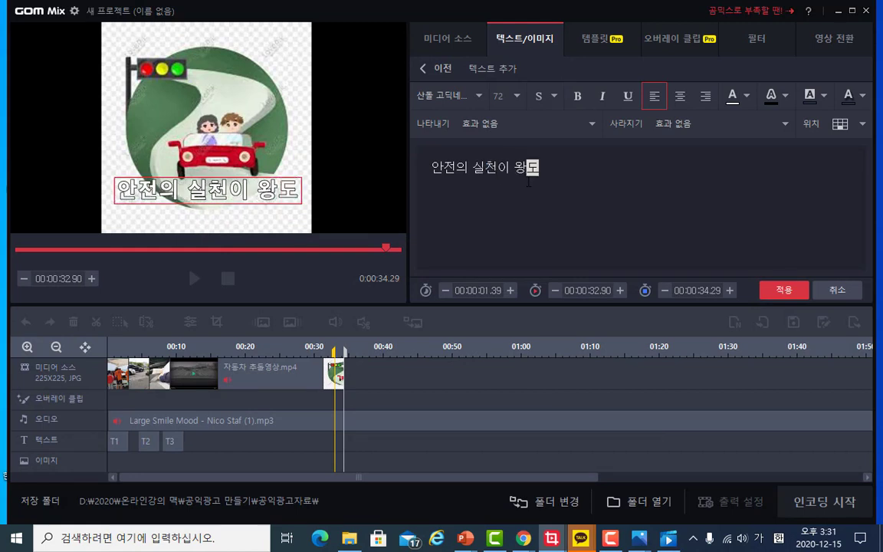
type("!!!")
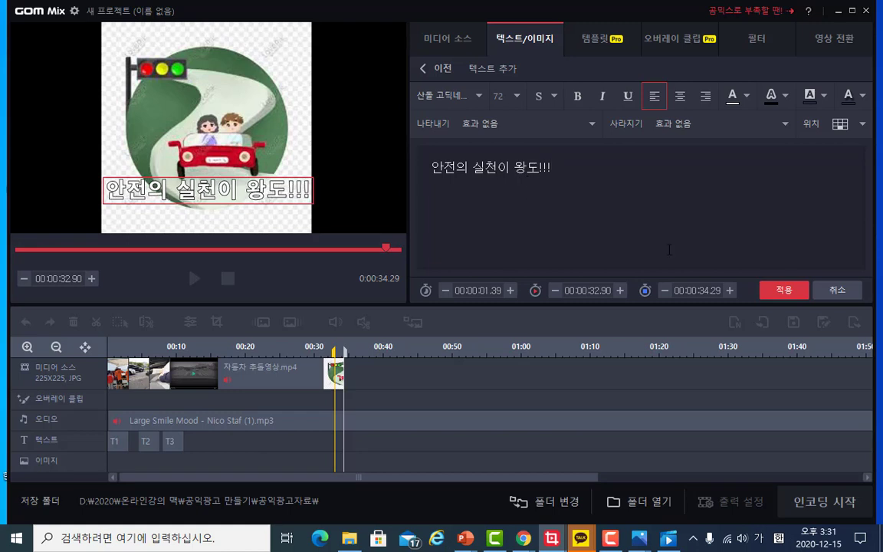
left_click(746, 95)
left_click(734, 141)
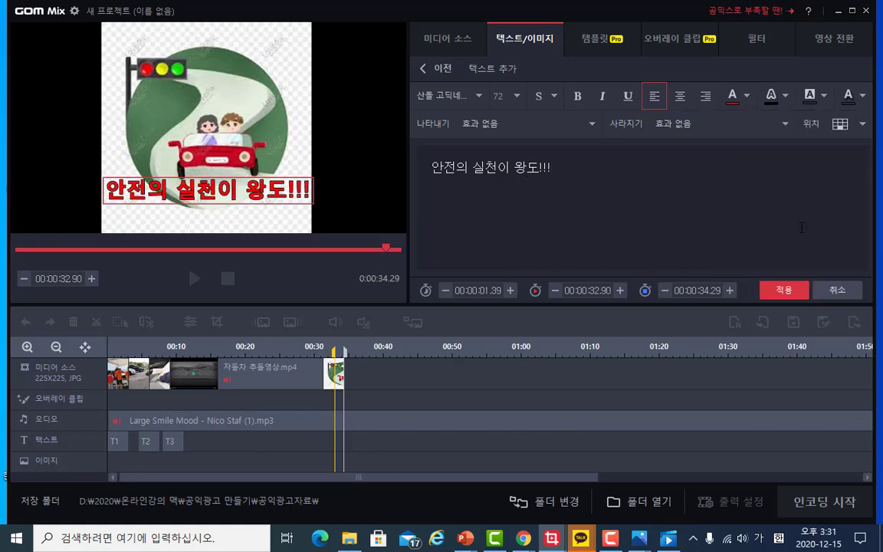
left_click(794, 297)
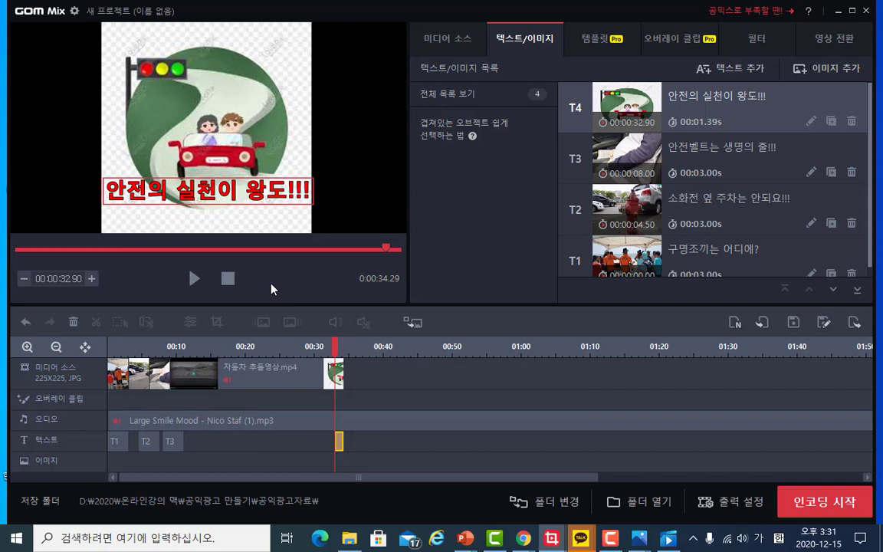
- Preview the finished advertisement by playing and scrubbing through the timeline to check the captions
left_click(205, 372)
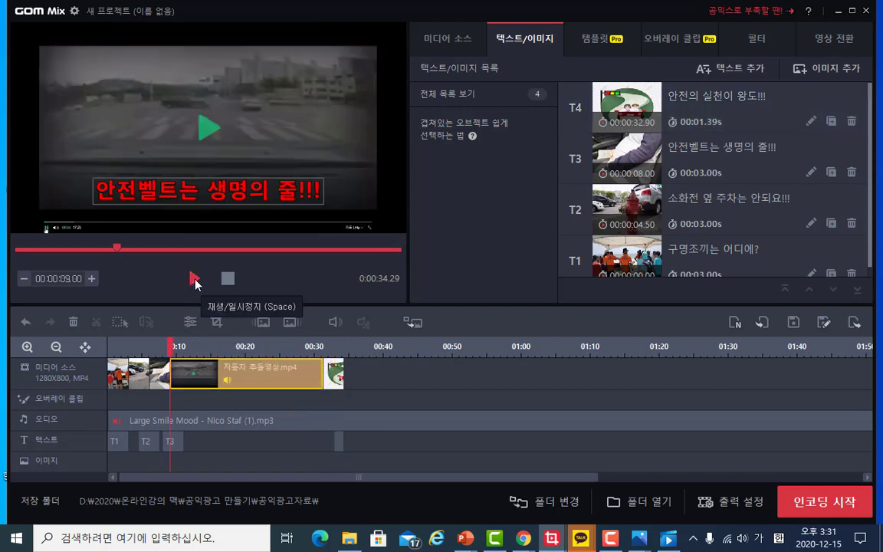
left_click(193, 279)
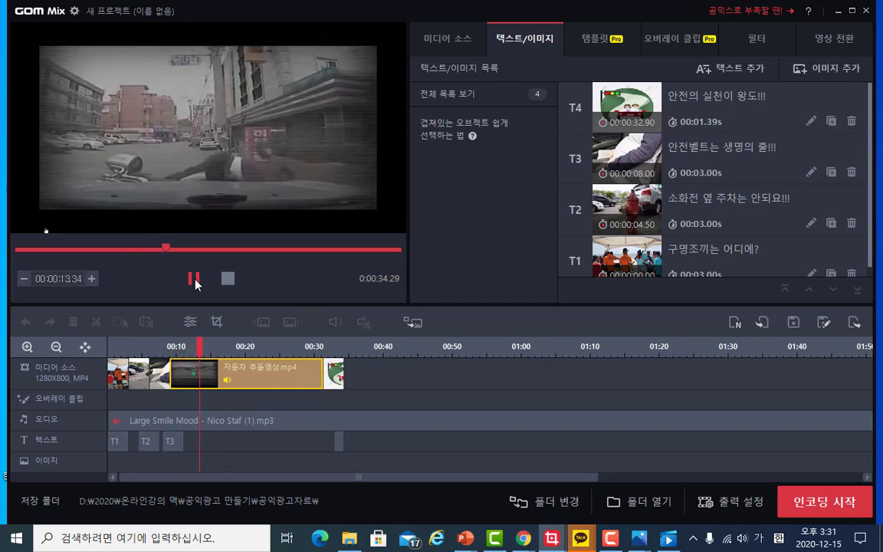
left_click(194, 281)
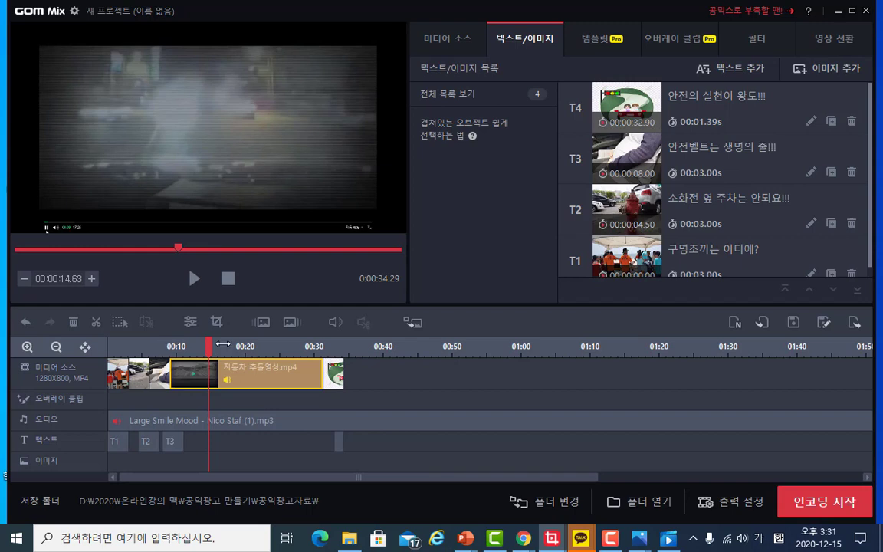
left_click_drag(210, 347, 162, 347)
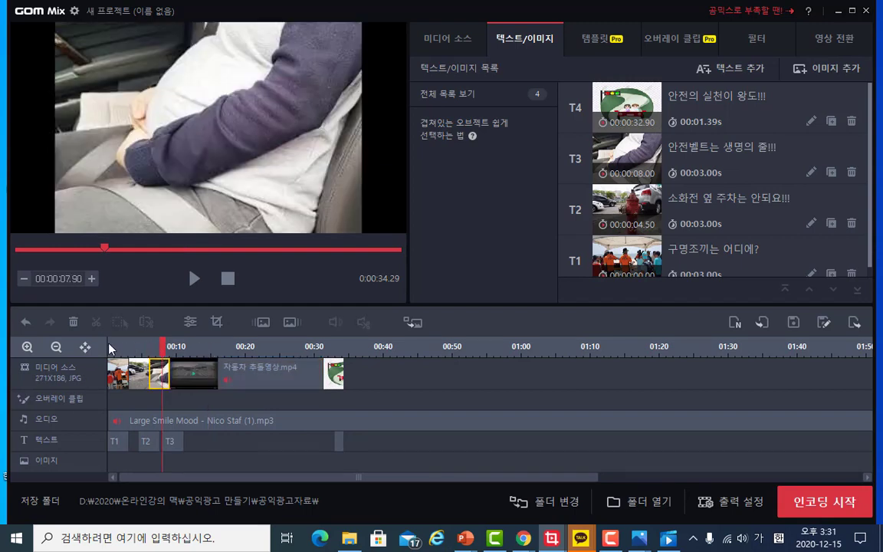
left_click(155, 346)
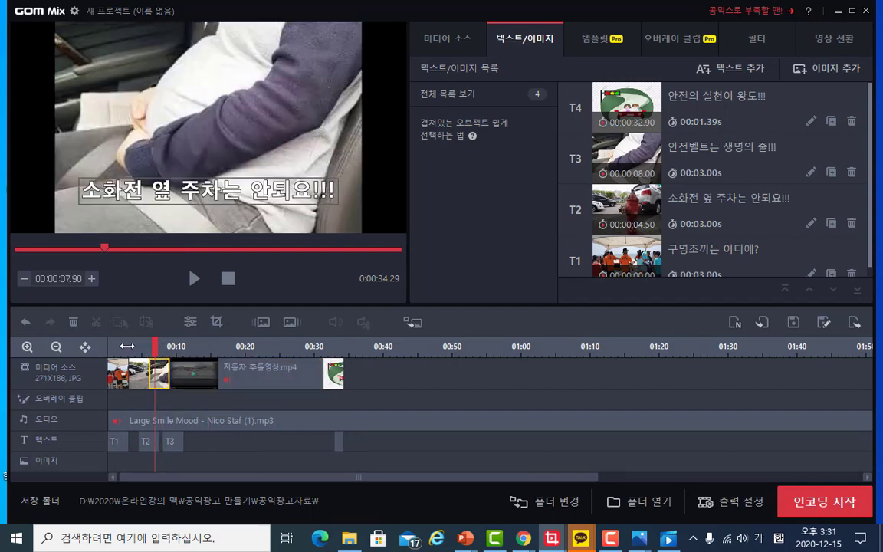
left_click(129, 346)
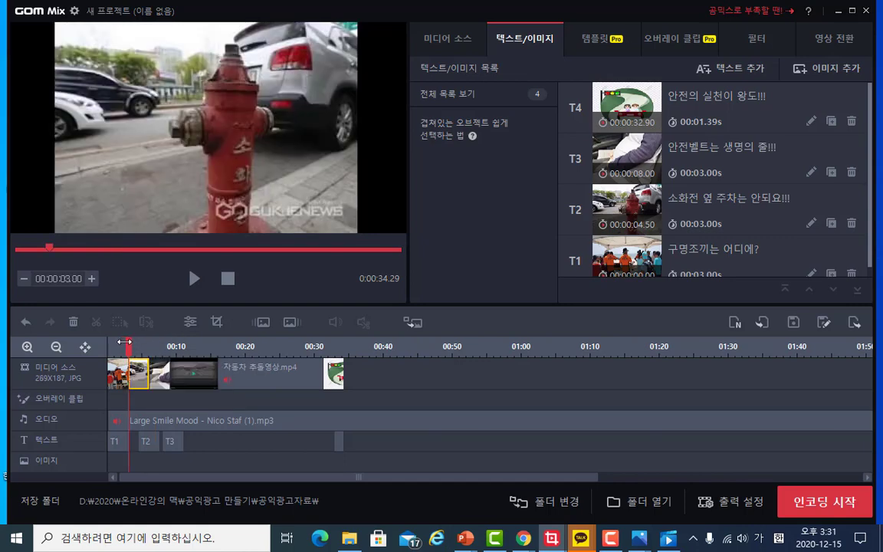
left_click(108, 345)
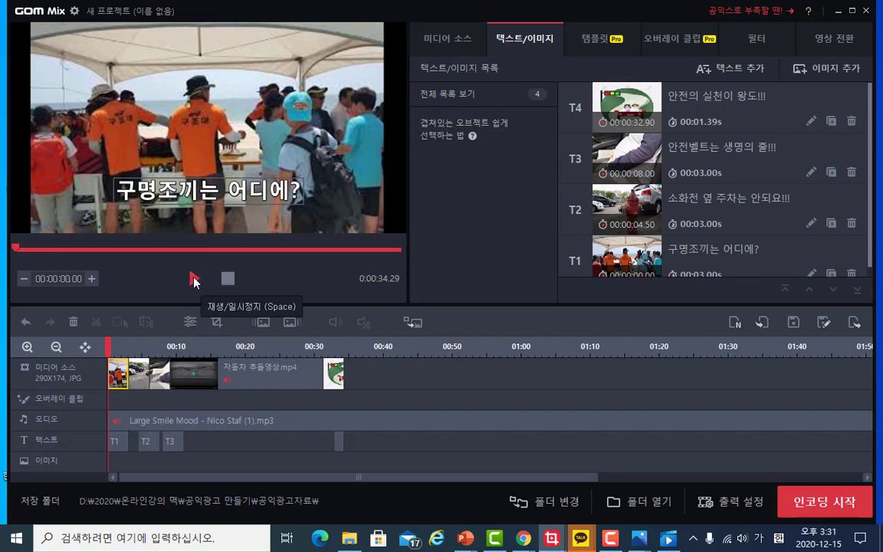
left_click(193, 280)
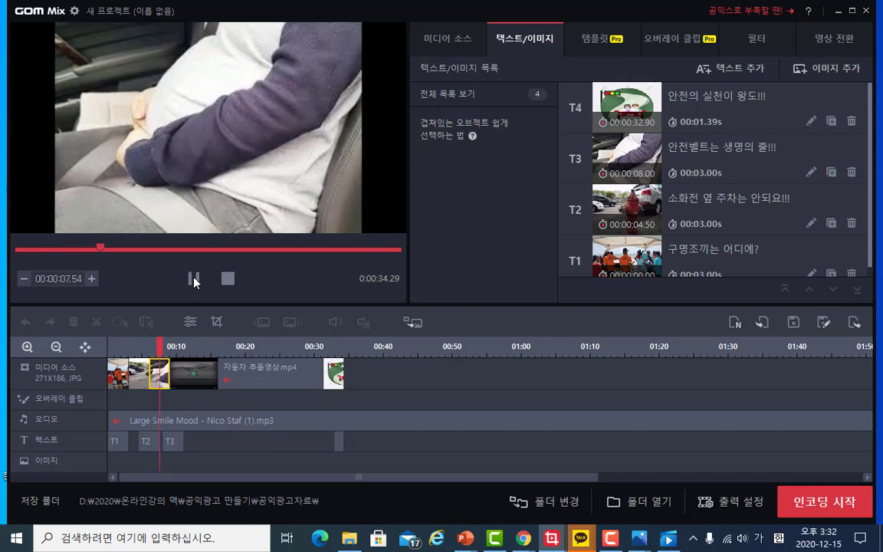
left_click(194, 282)
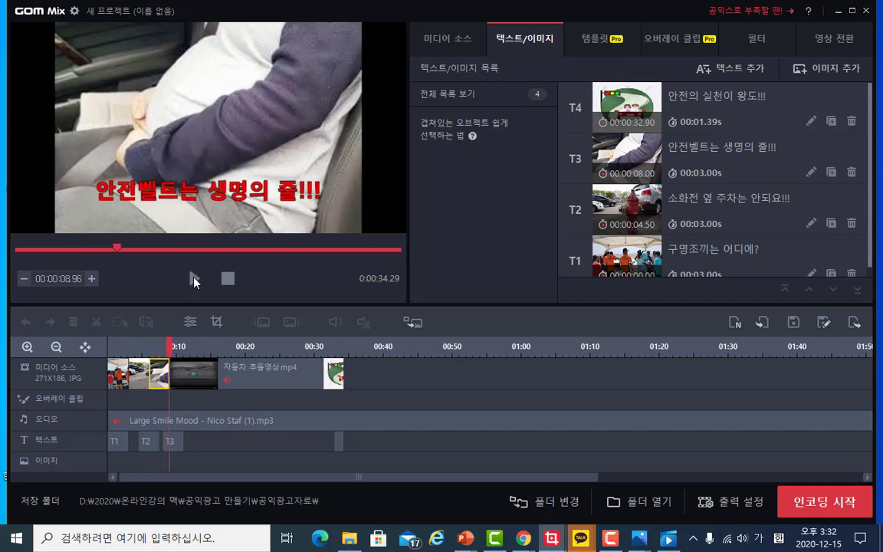
left_click(194, 280)
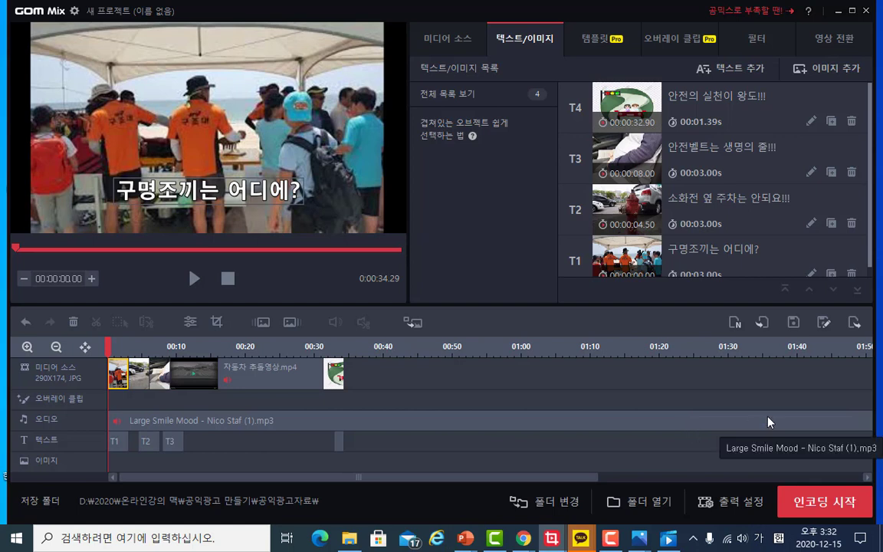
- Encode the project to a video file named 공익광고 and close the encoding dialog when done
left_click(805, 507)
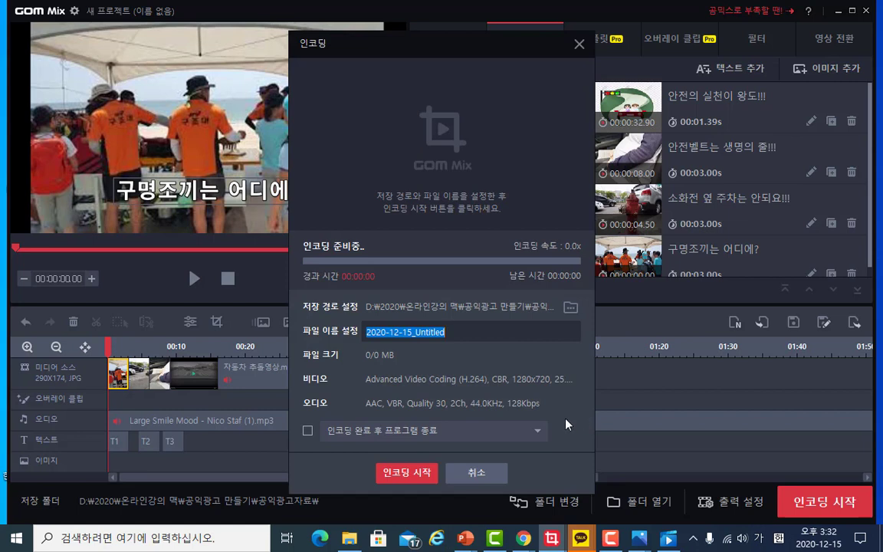
left_click(476, 335)
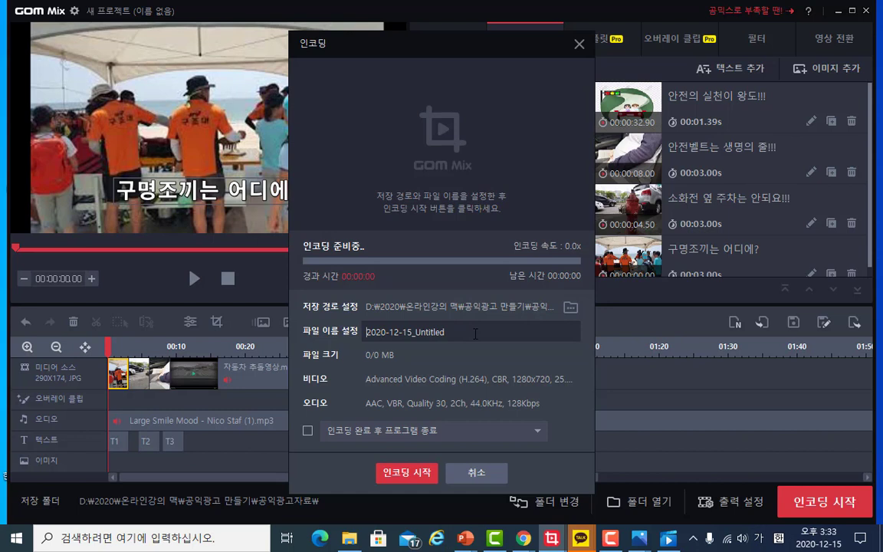
key("Delete")
key("Delete")
key("Delete")
key("Delete")
key("Delete")
key("Delete")
key("Delete")
key("Delete")
key("Delete")
key("Delete")
key("Delete")
key("Delete")
key("Delete")
key("Delete")
key("Delete")
key("Delete")
key("Delete")
key("Delete")
key("Delete")
type("공ㅇ")
type("ㄱ")
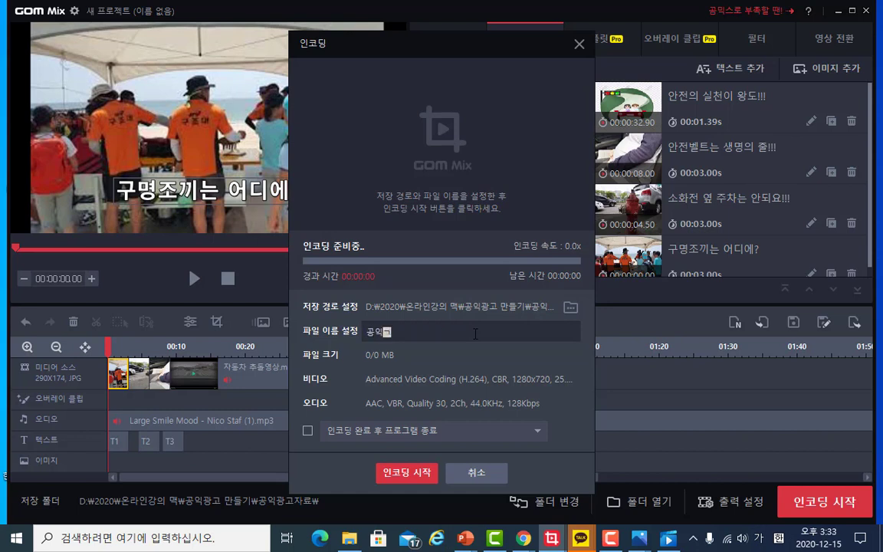
type("ㄱ")
left_click(432, 474)
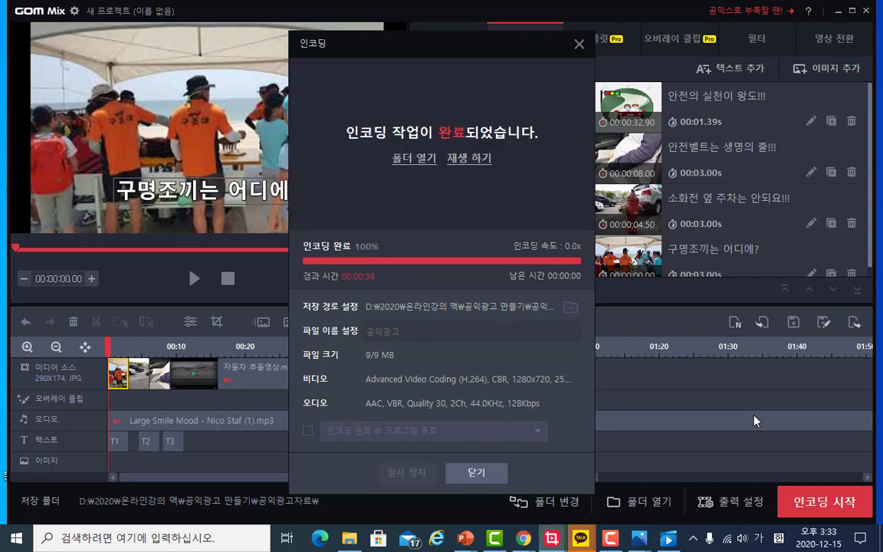
left_click(491, 473)
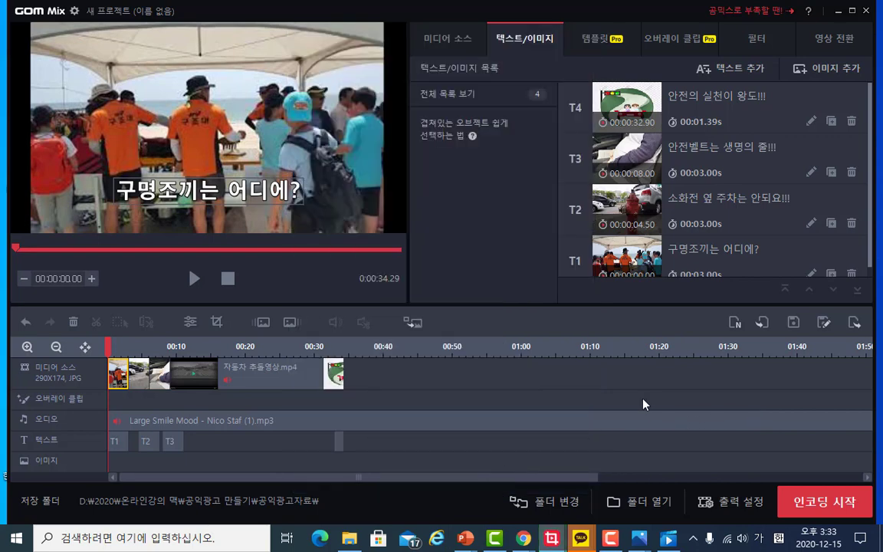
- Minimize the video editor and switch to the PowerPoint lecture presentation
left_click(831, 11)
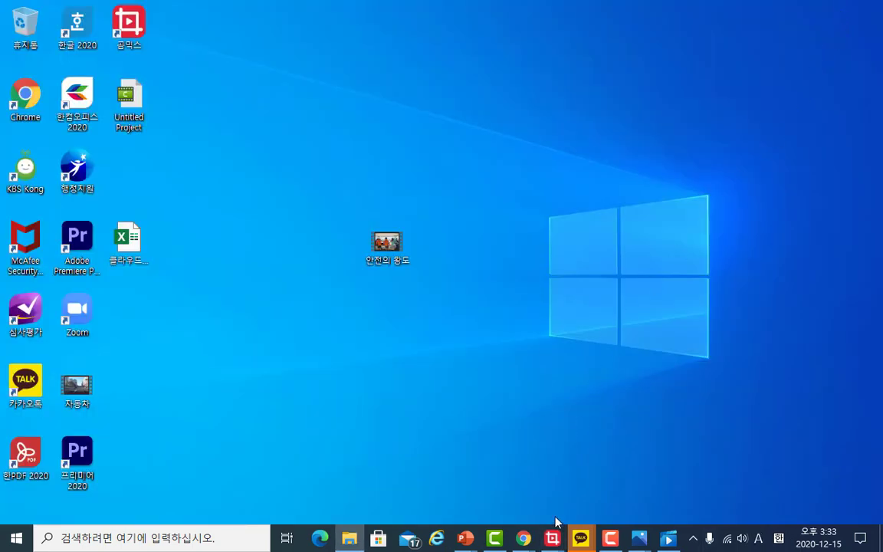
mouse_move(468, 541)
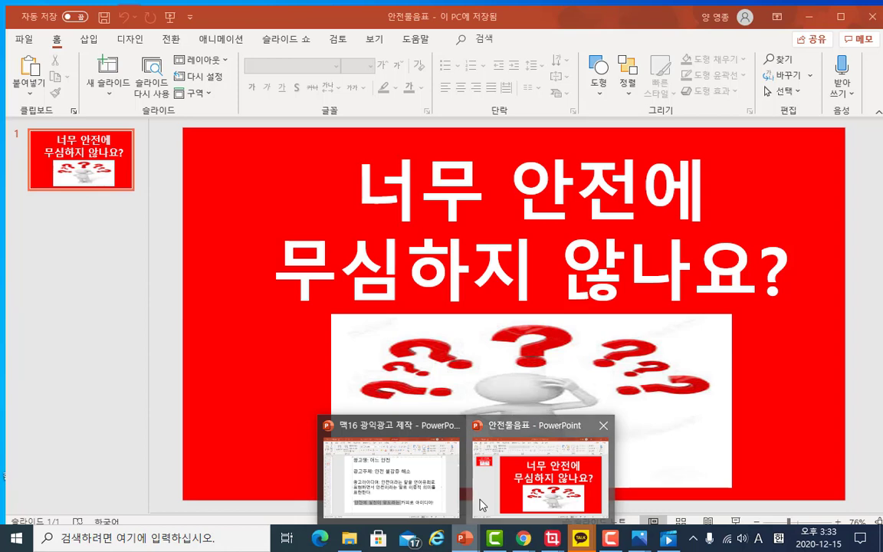
left_click(481, 503)
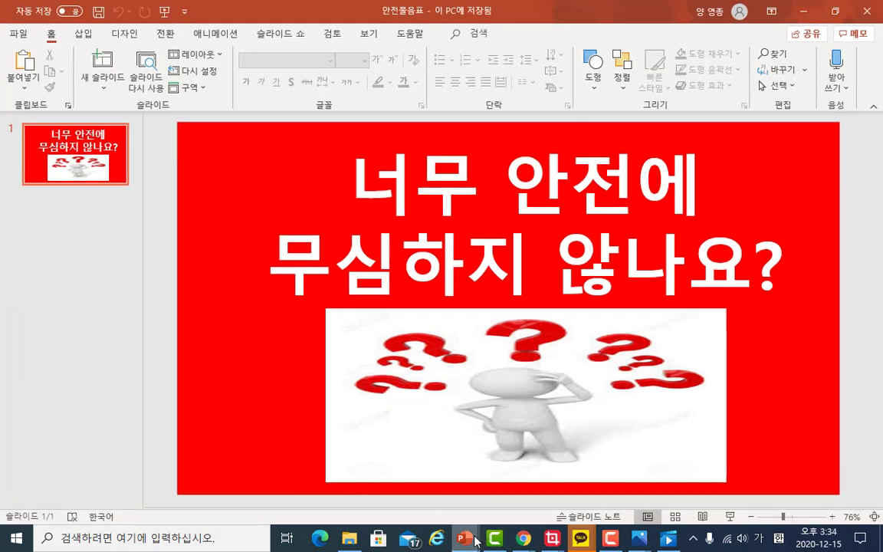
mouse_move(469, 537)
left_click(366, 454)
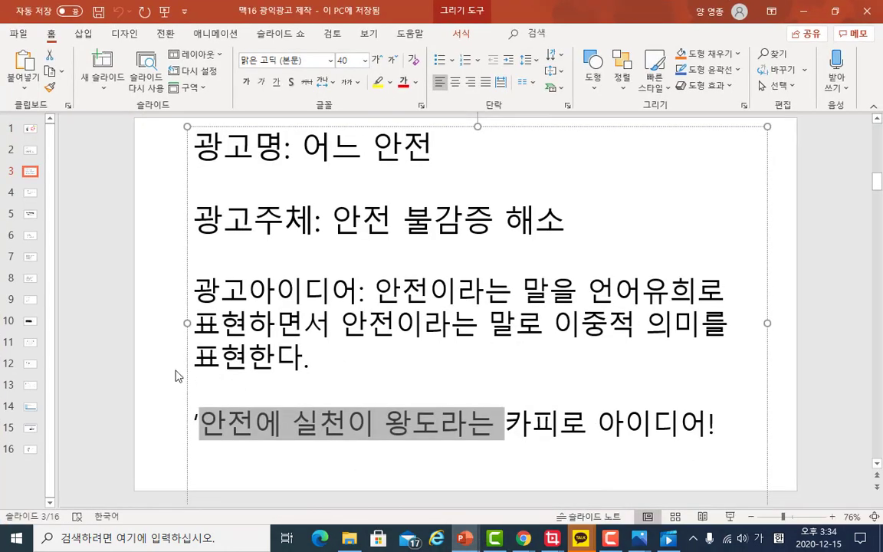
- Page through the lecture slides from the first, reviewing the planning, caption and music-sourcing steps
left_click(45, 129)
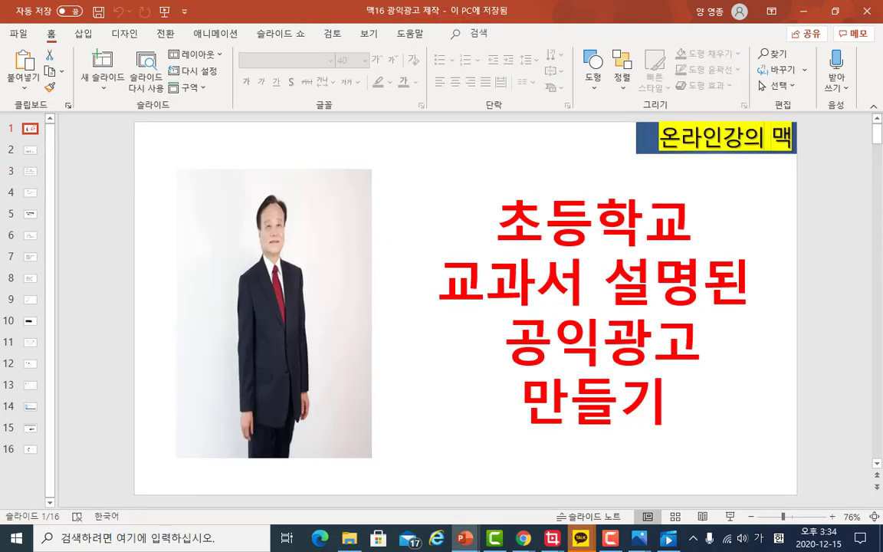
key("Down")
key("Down")
key("Down")
key("Down")
key("Down")
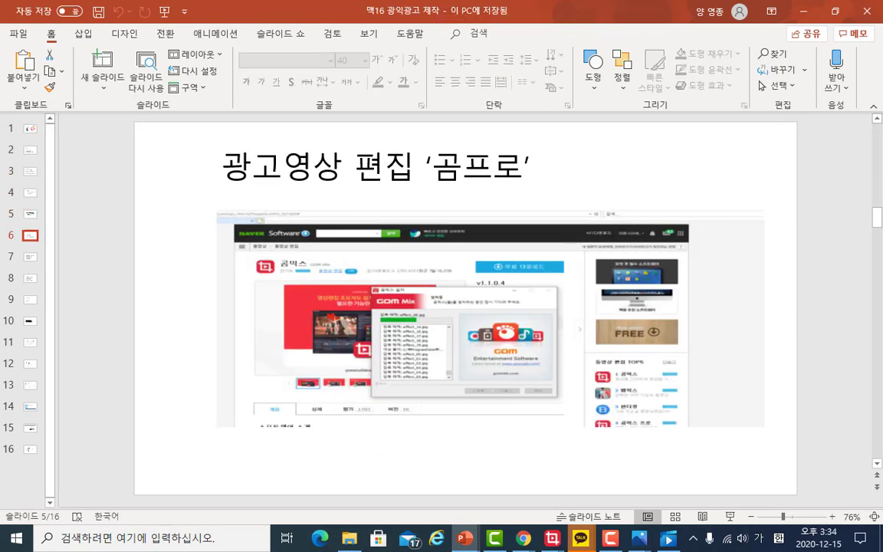
key("Down")
key("Down")
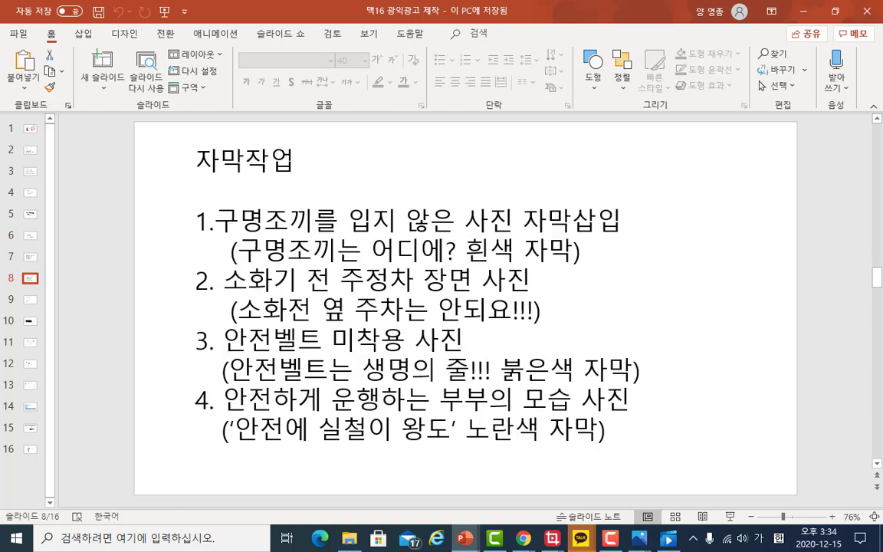
key("Down")
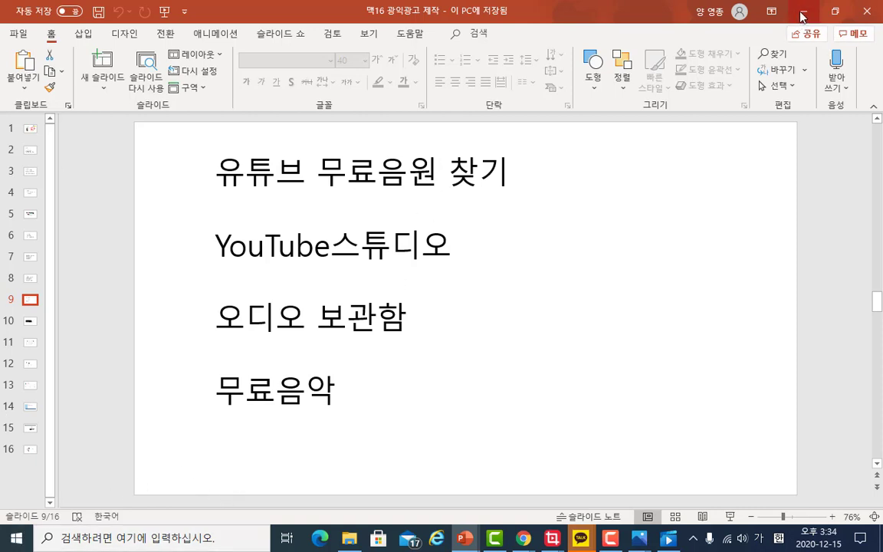
left_click(30, 321)
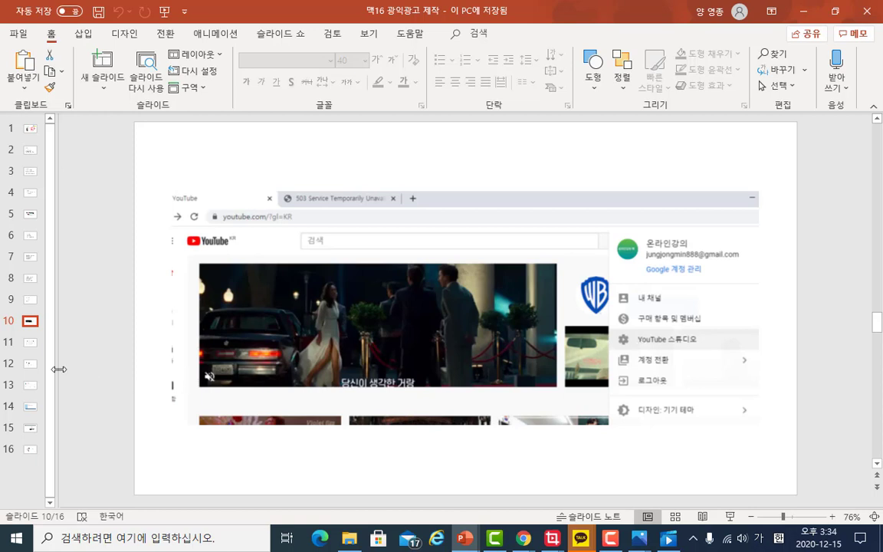
left_click(30, 342)
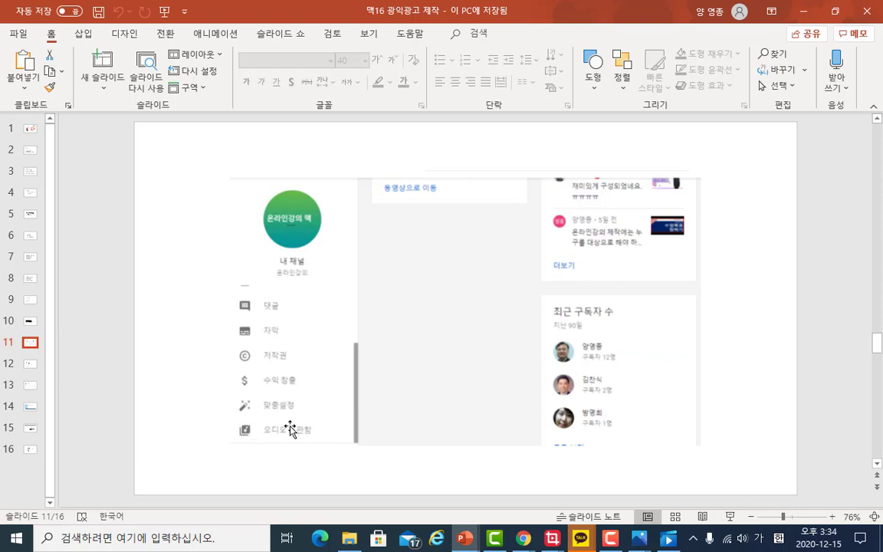
left_click(29, 367)
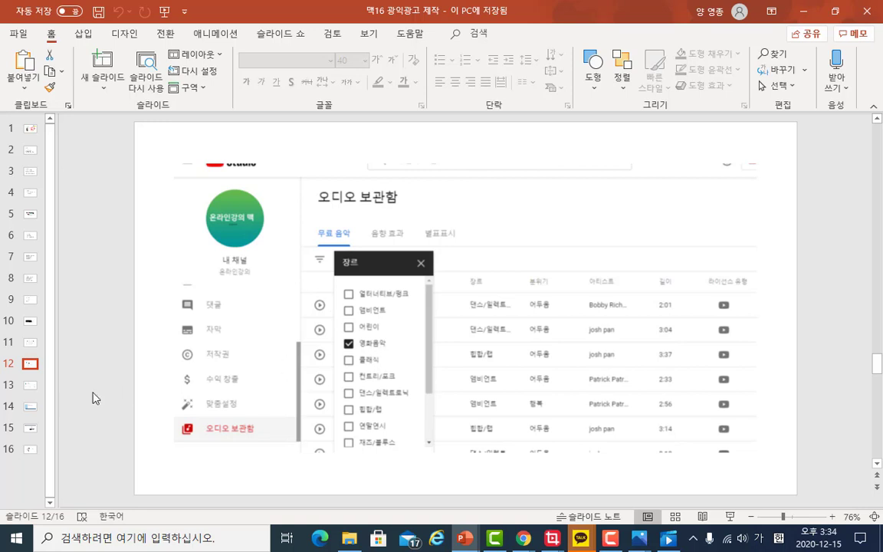
left_click(26, 389)
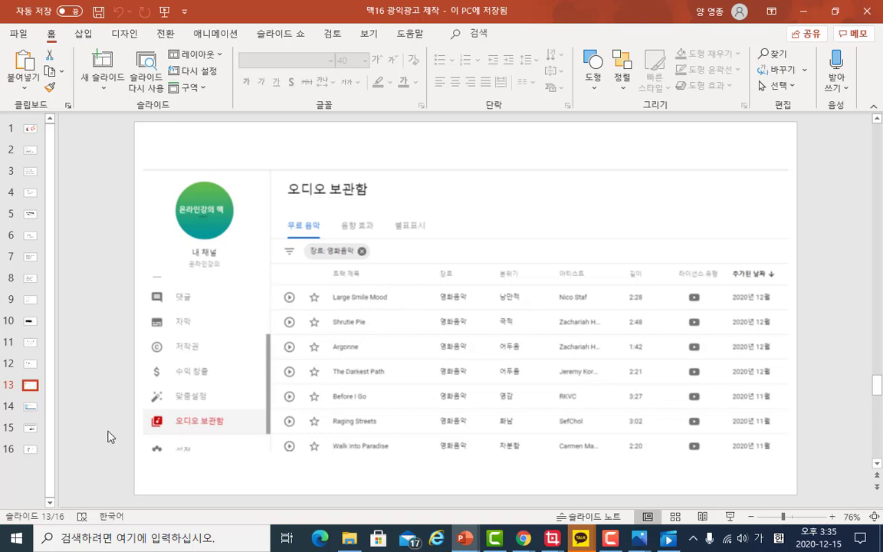
left_click(28, 411)
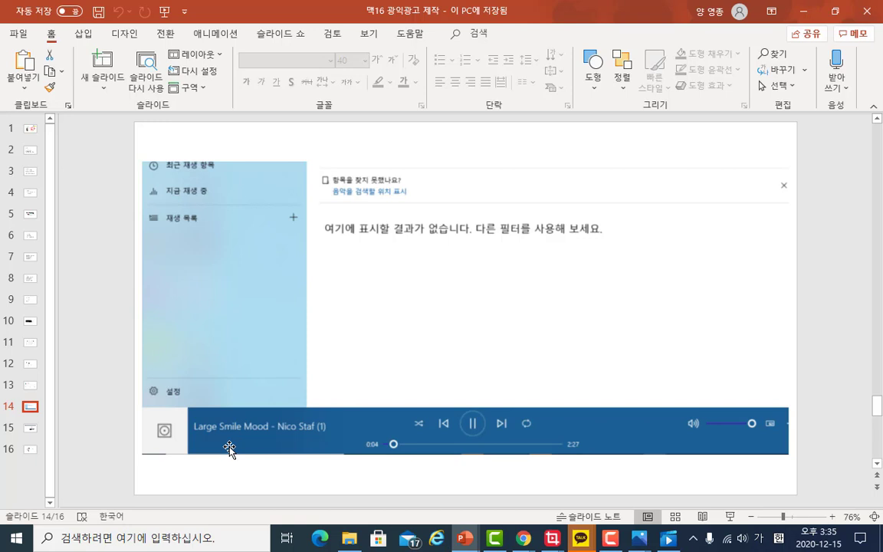
left_click(29, 431)
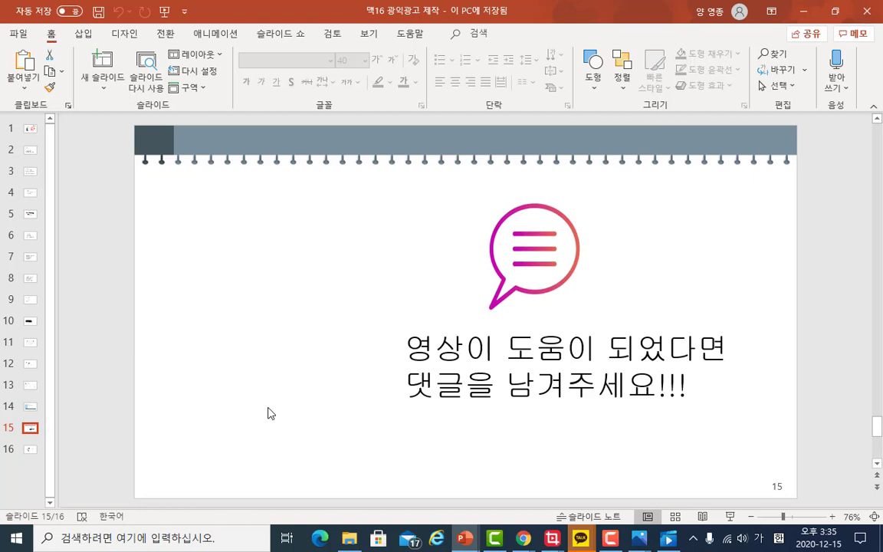